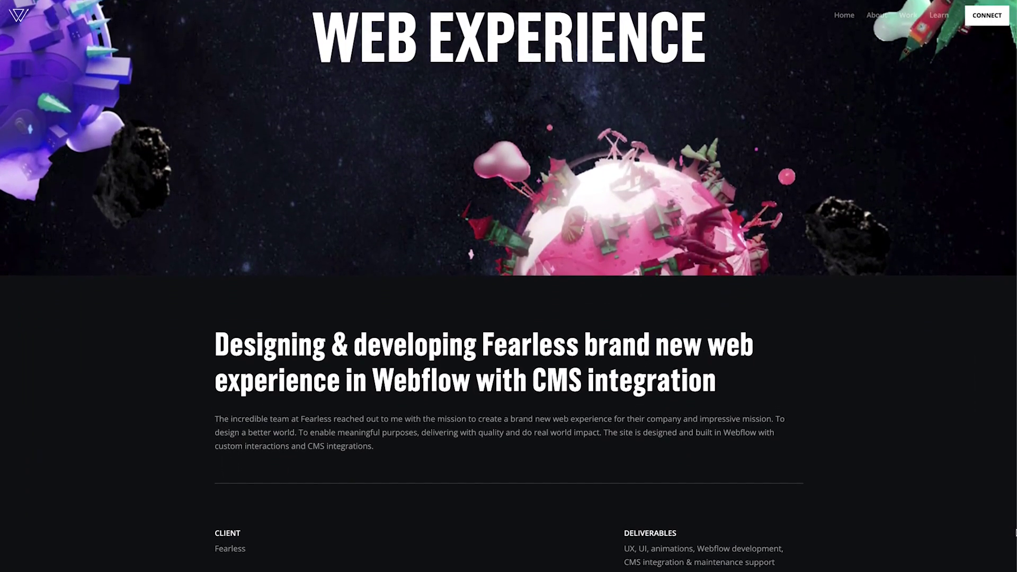
Step: Scroll the Fearless case study past the process images to the isometric screen mockups
scroll(1015, 532, "down", 10)
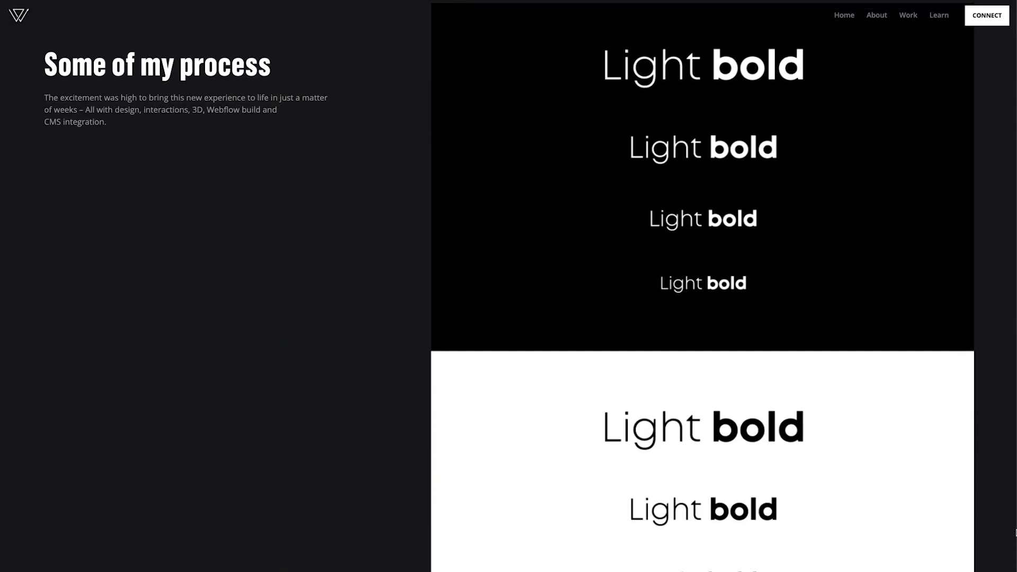
scroll(1016, 532, "down", 10)
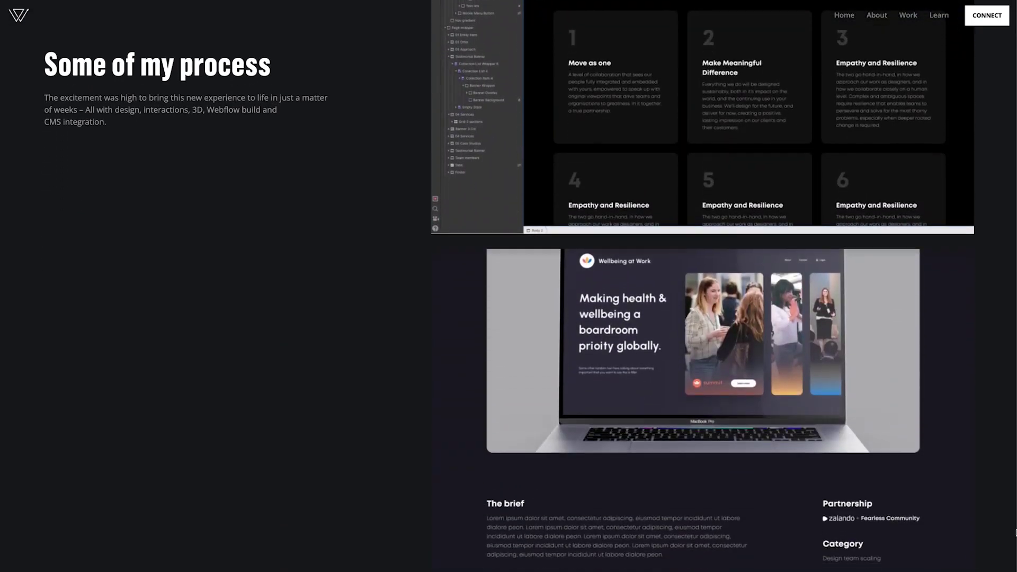
scroll(1015, 532, "down", 10)
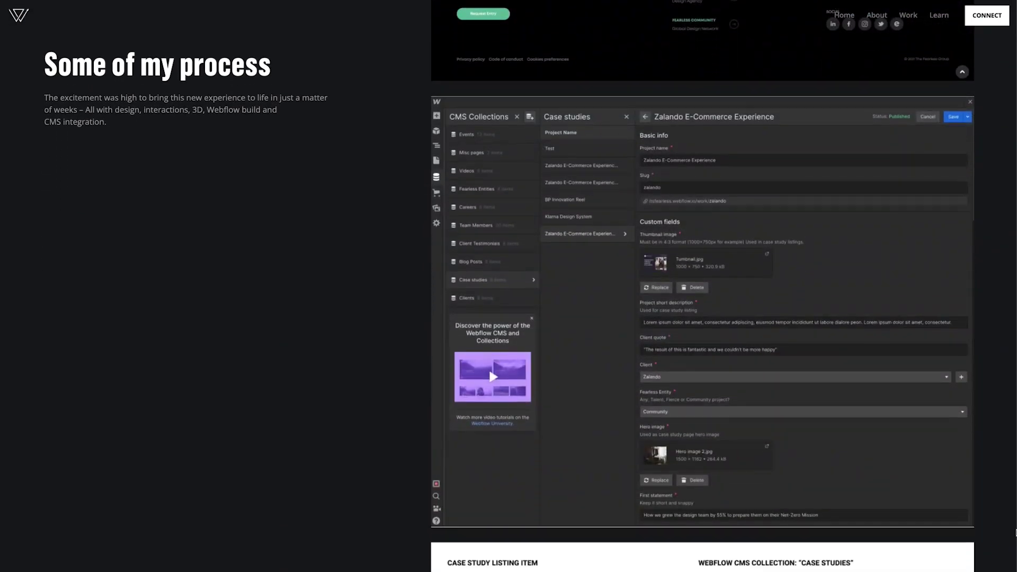
scroll(1015, 532, "down", 10)
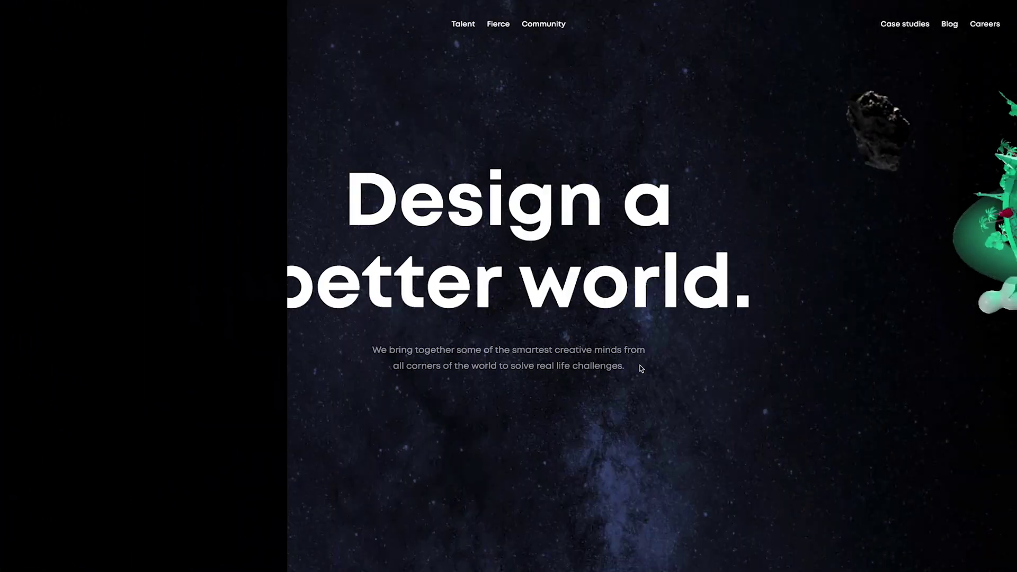
Step: Scroll the Fearless home page, then the Fierce page to its footer and back up
scroll(662, 296, "down", 5)
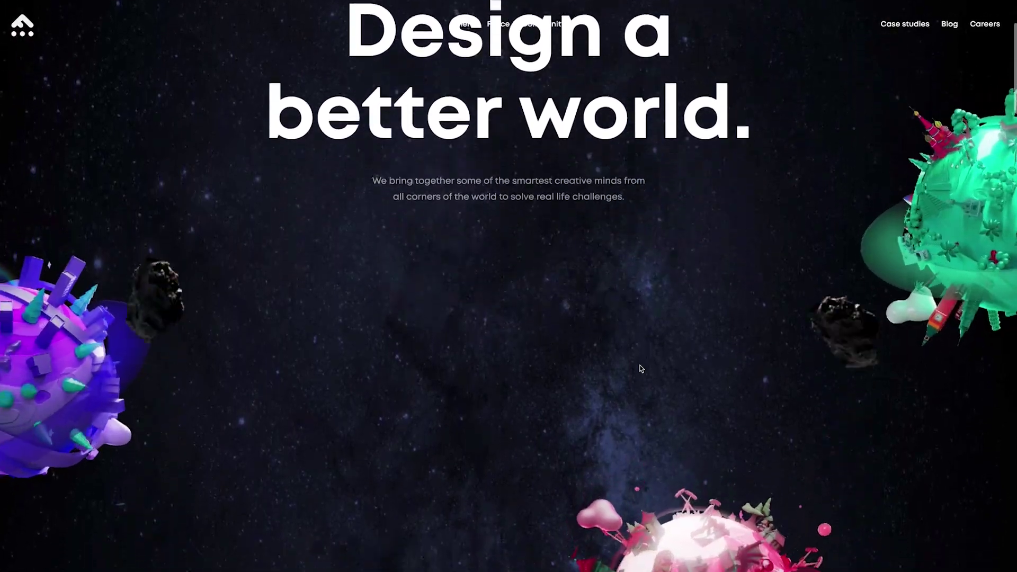
scroll(689, 231, "down", 5)
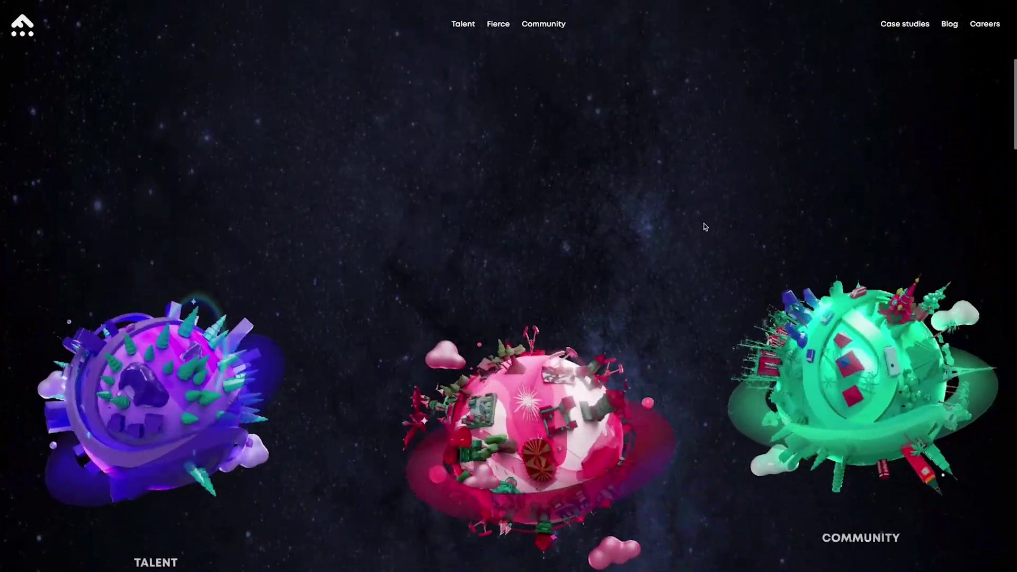
scroll(705, 226, "down", 2)
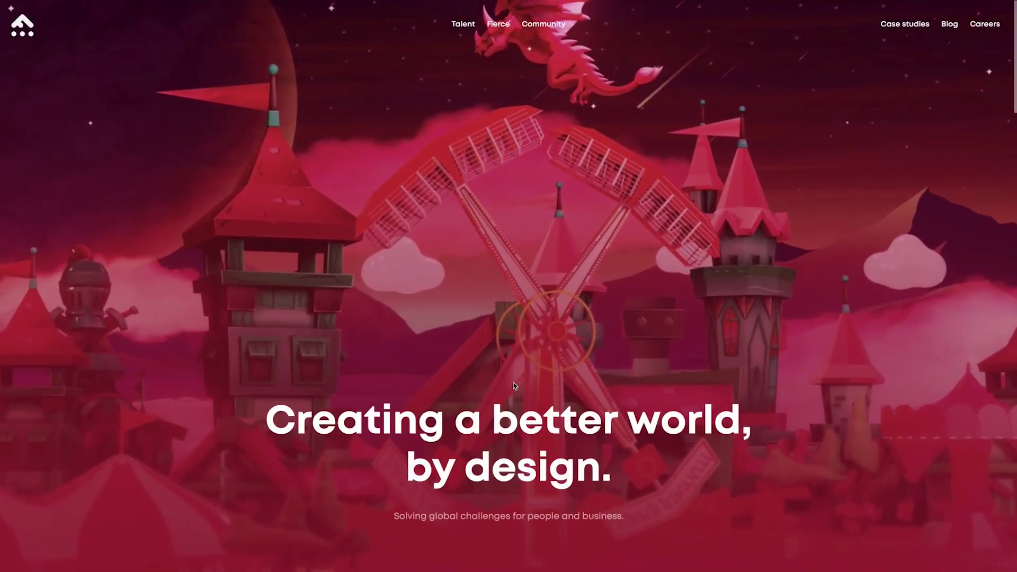
scroll(513, 382, "down", 8)
scroll(514, 384, "down", 15)
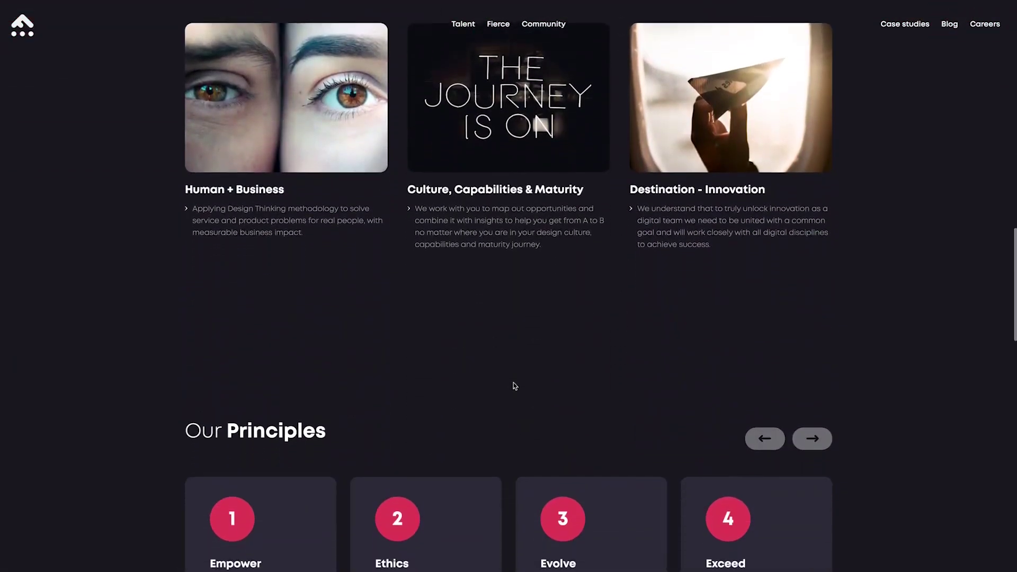
scroll(514, 386, "down", 17)
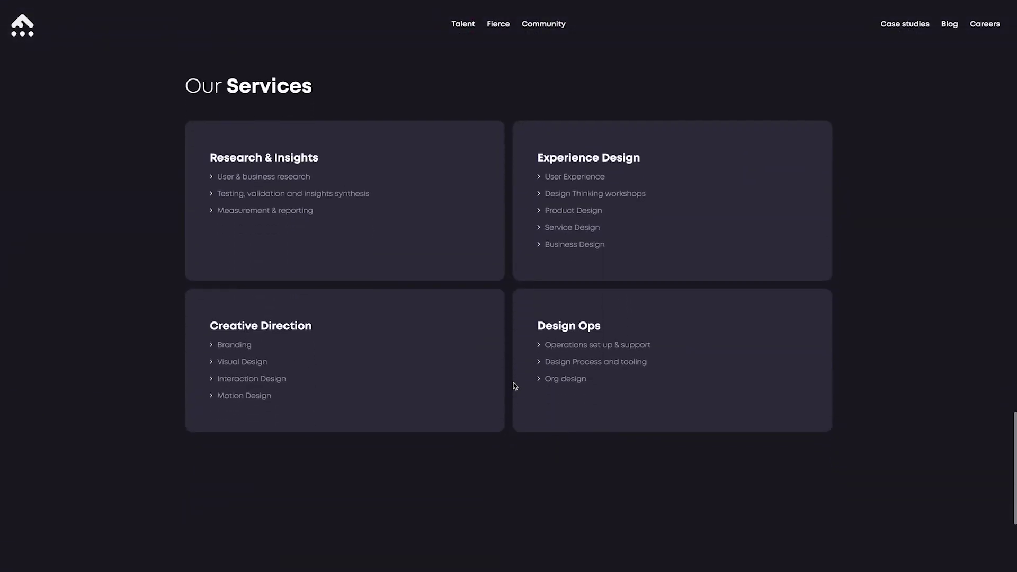
scroll(513, 385, "down", 9)
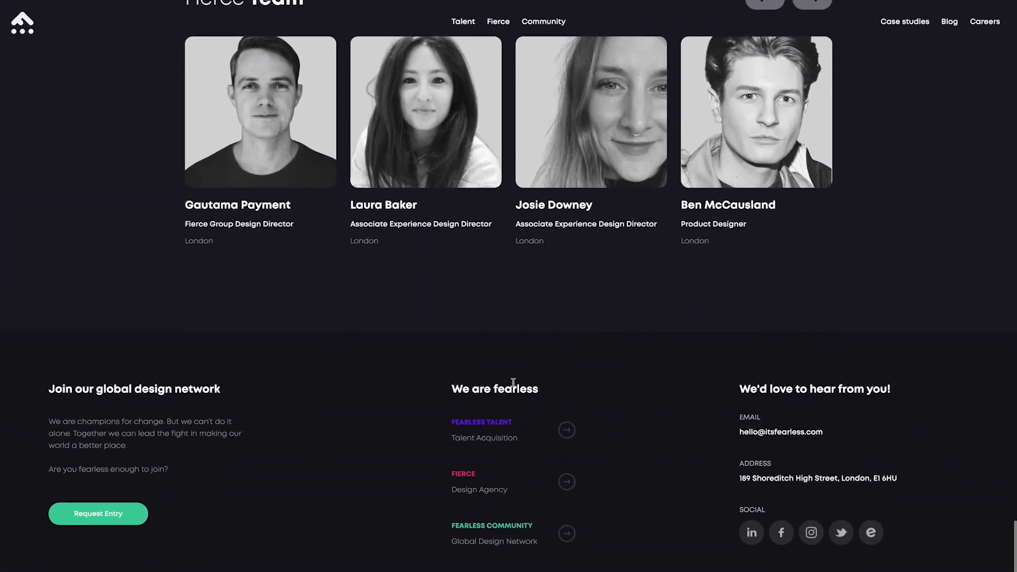
scroll(514, 383, "up", 20)
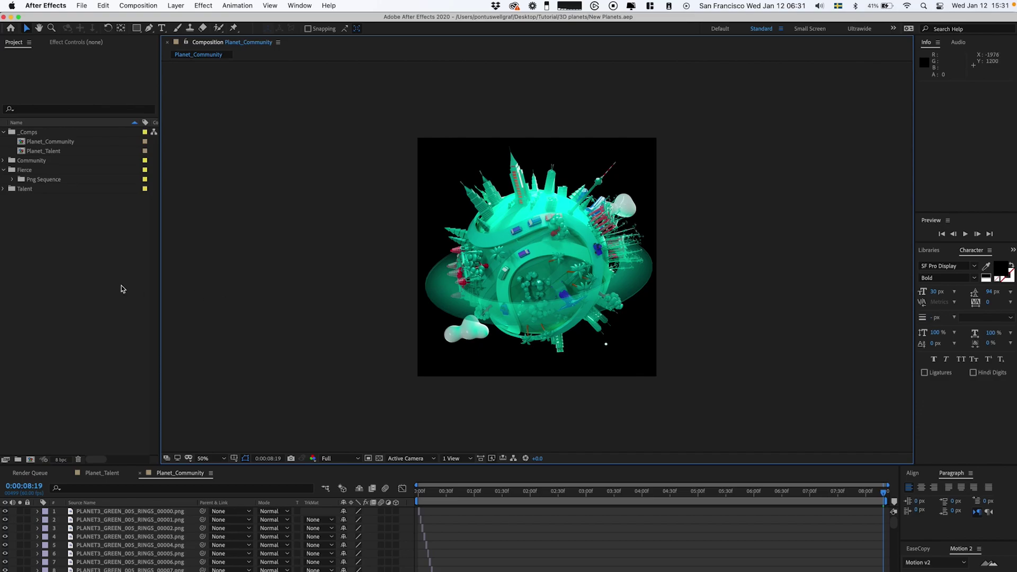
Step: Focus the Project panel showing the Fierce Png Sequence footage
left_click(96, 269)
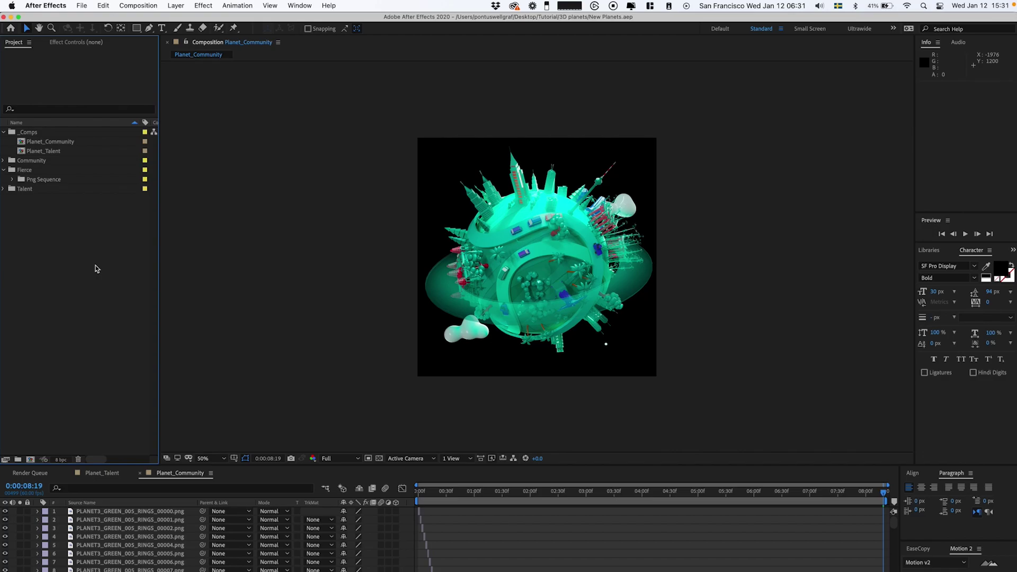
Step: Select the Fierce Png Sequence folder and switch over to Finder
left_click(40, 180)
key("super+Tab")
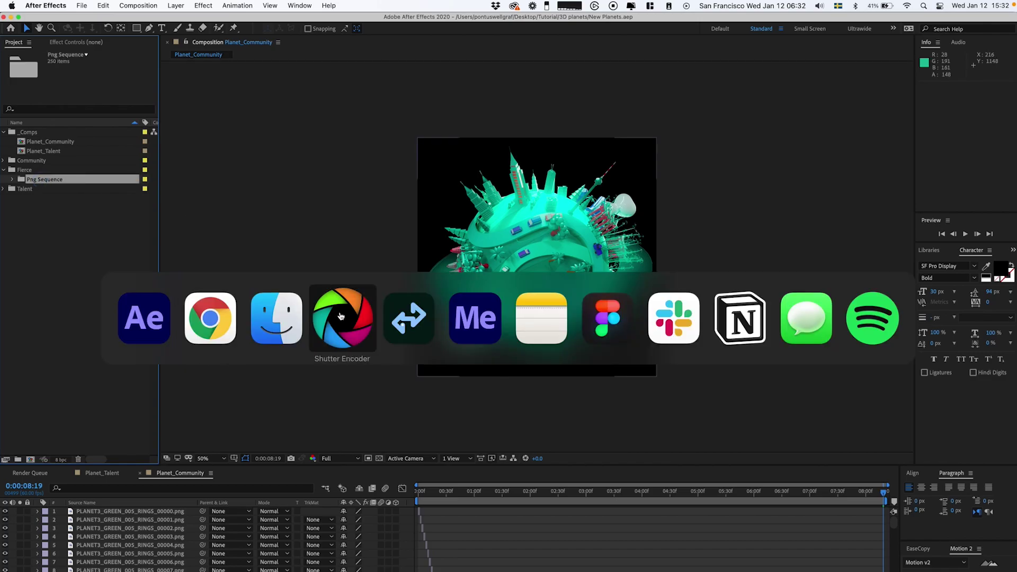
left_click(276, 318)
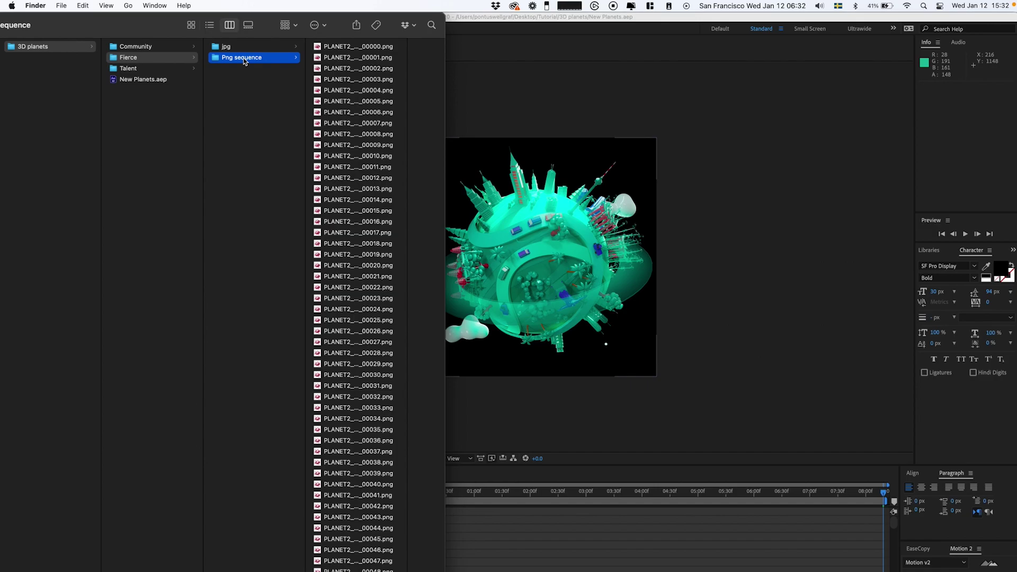
Step: Quick Look through the 1920×1920 pink planet PNG frames, then return to After Effects
left_click(334, 48)
key("space")
key("Down")
key("Down")
key("Down")
key("Down")
key("Down")
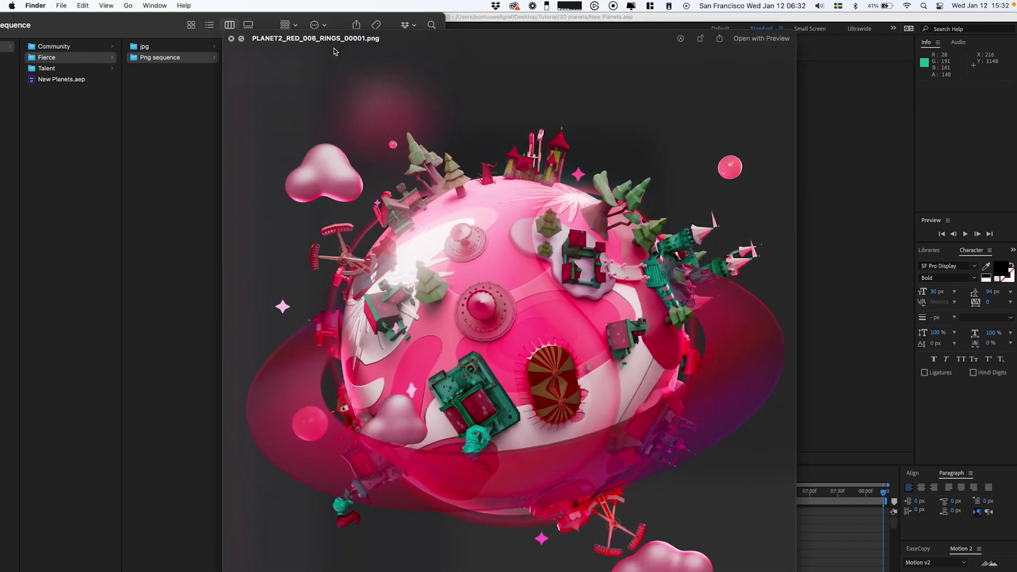
key("Down")
key("Down")
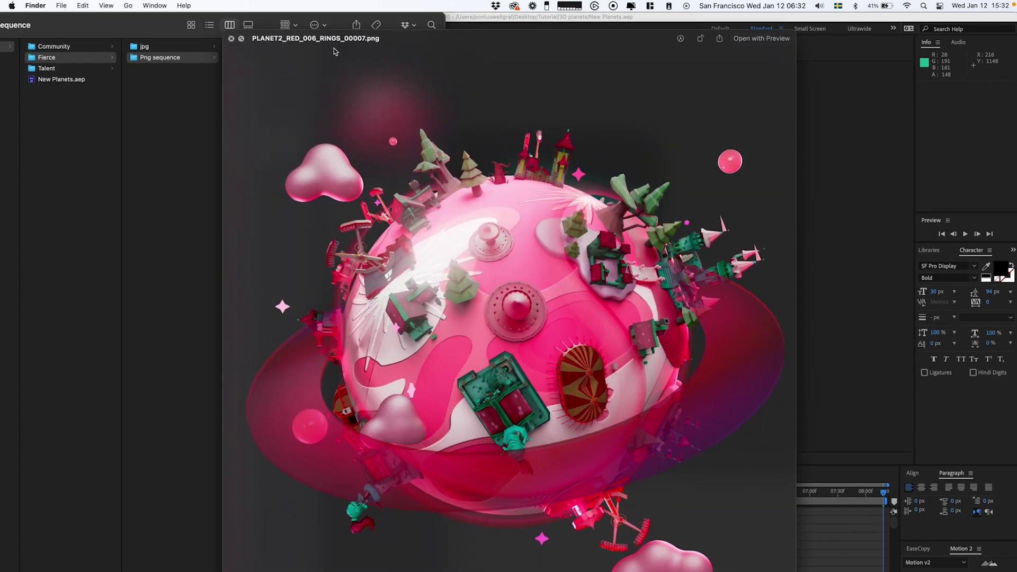
key("Down")
key("Down")
key("Down")
key("Down")
key("Down")
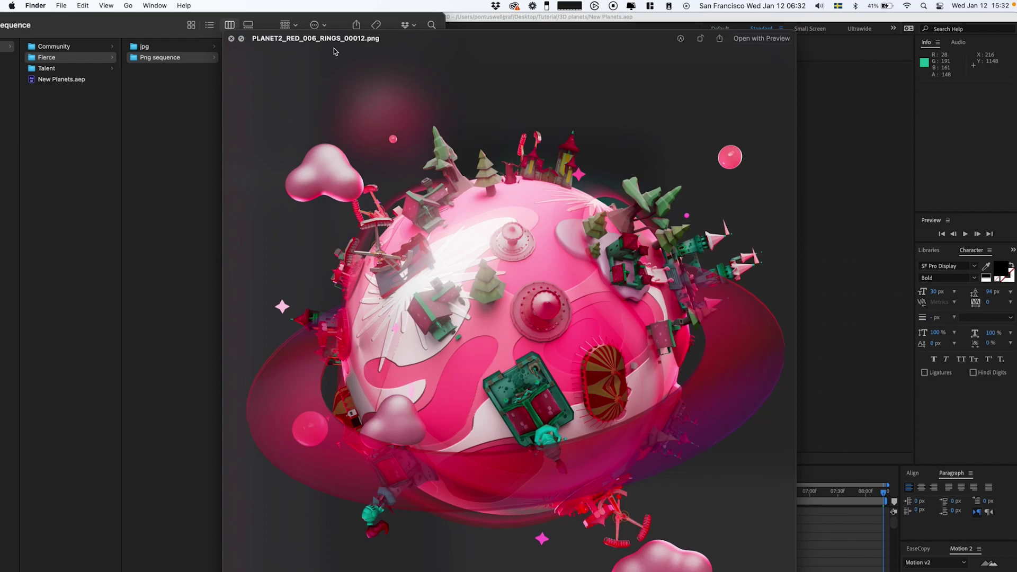
key("space")
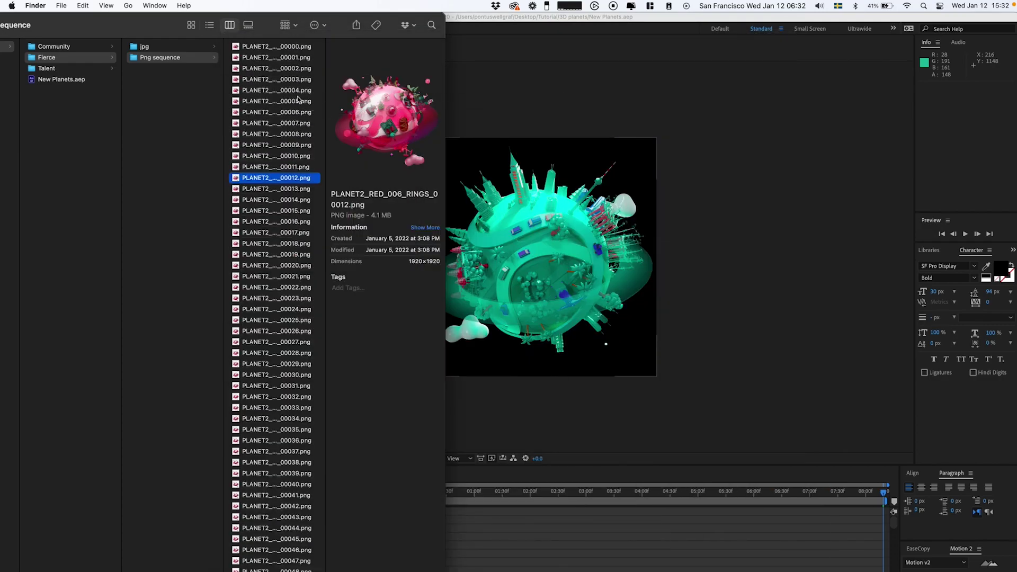
left_click(287, 47)
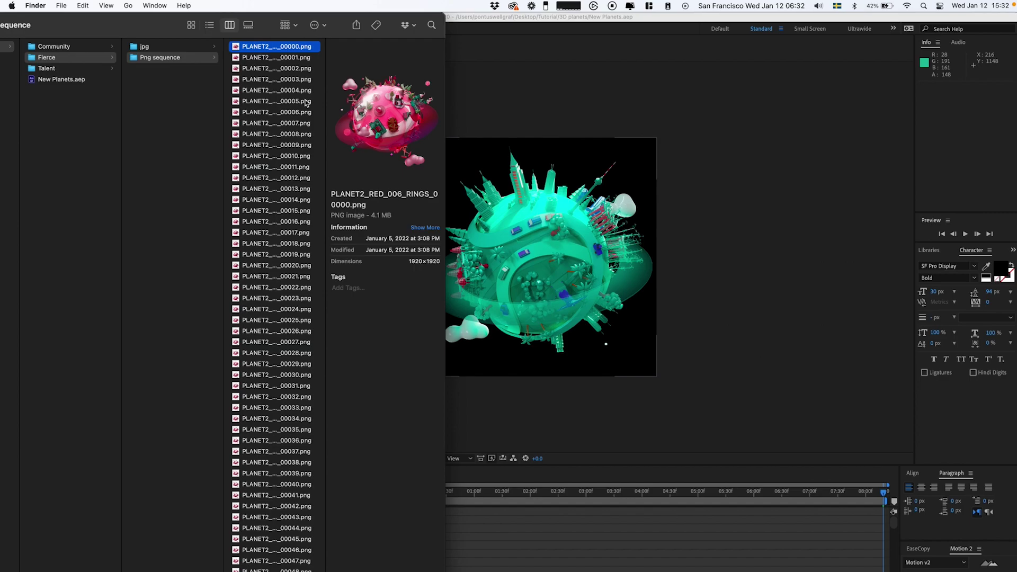
key("super+Tab")
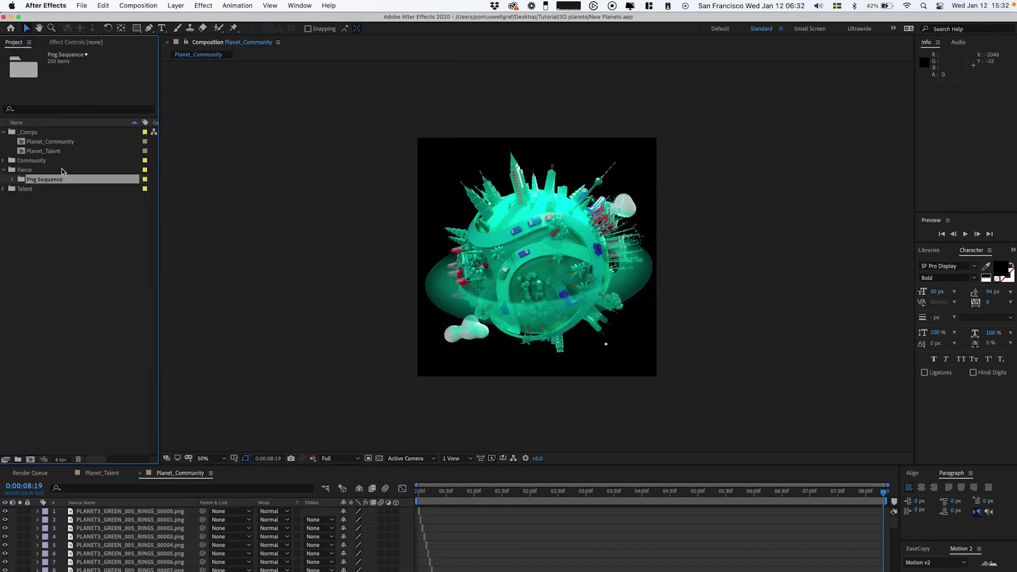
Step: Select frames 00000–00249 of PLANET2_RED_006_RINGS and make a sequenced-layer composition
left_click(12, 179)
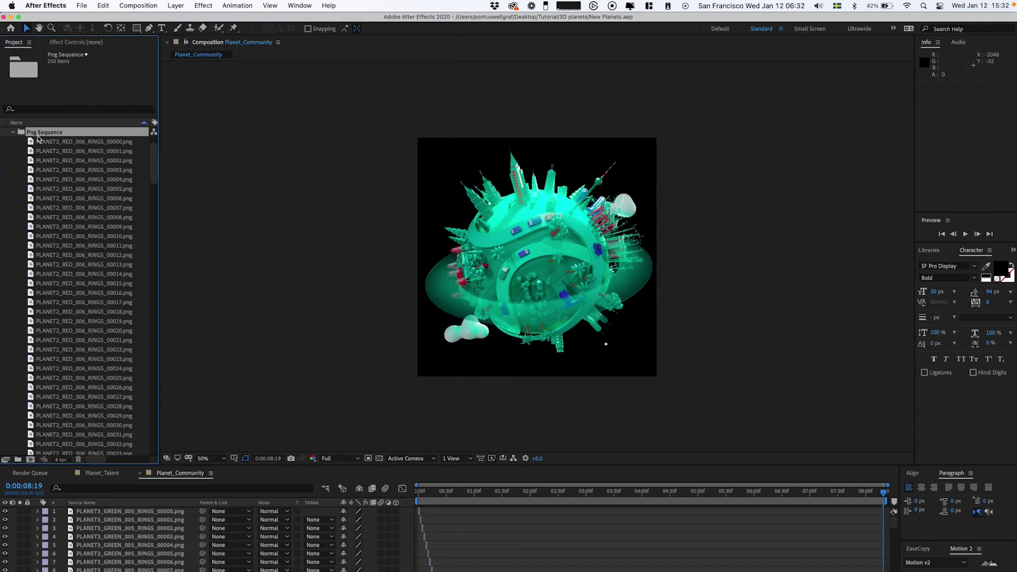
left_click(70, 144)
scroll(100, 258, "down", 15)
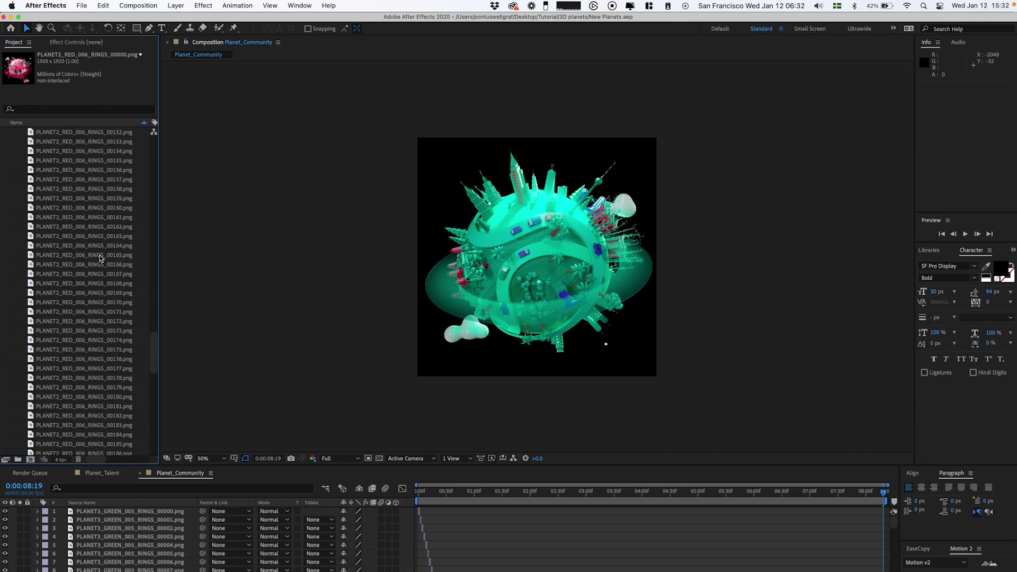
scroll(101, 259, "down", 10)
left_click(127, 435, "shift")
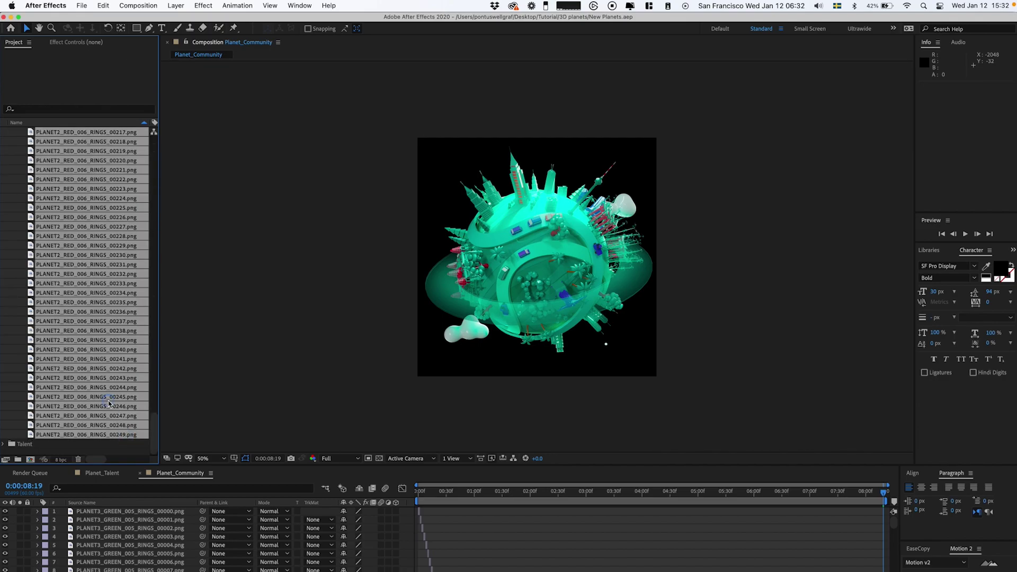
left_click_drag(108, 403, 31, 461)
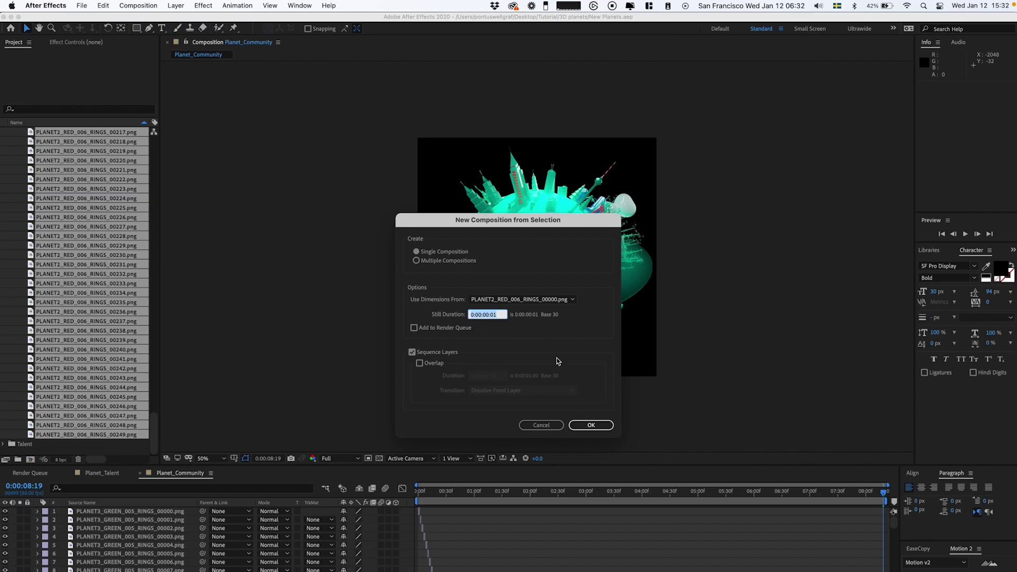
left_click(595, 428)
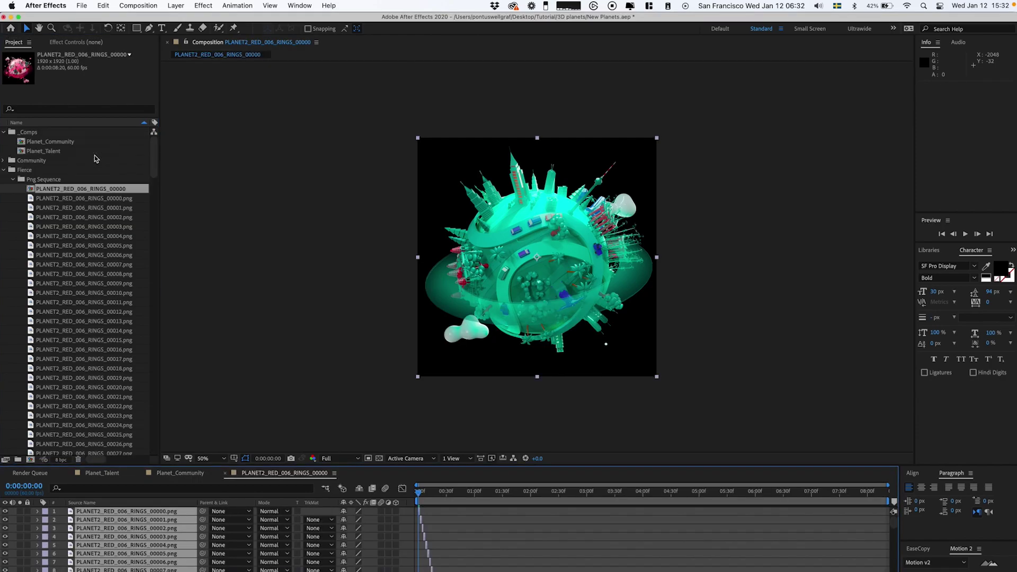
Step: Rename the comp to Planet_Fierce and move it into the _Comps folder
left_click(74, 199)
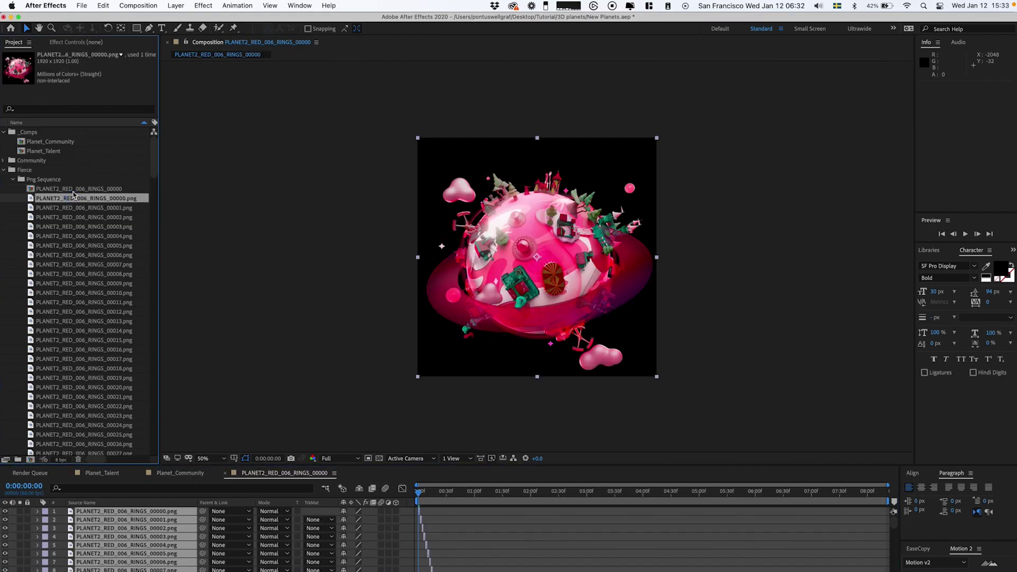
left_click(74, 189)
key("Return")
type("Planet_Fierce")
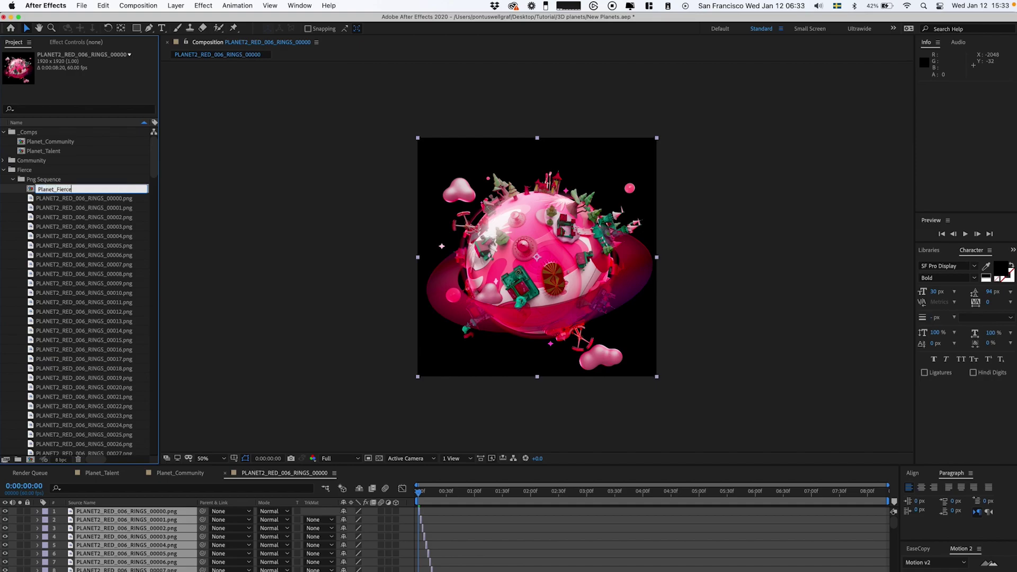
key("Return")
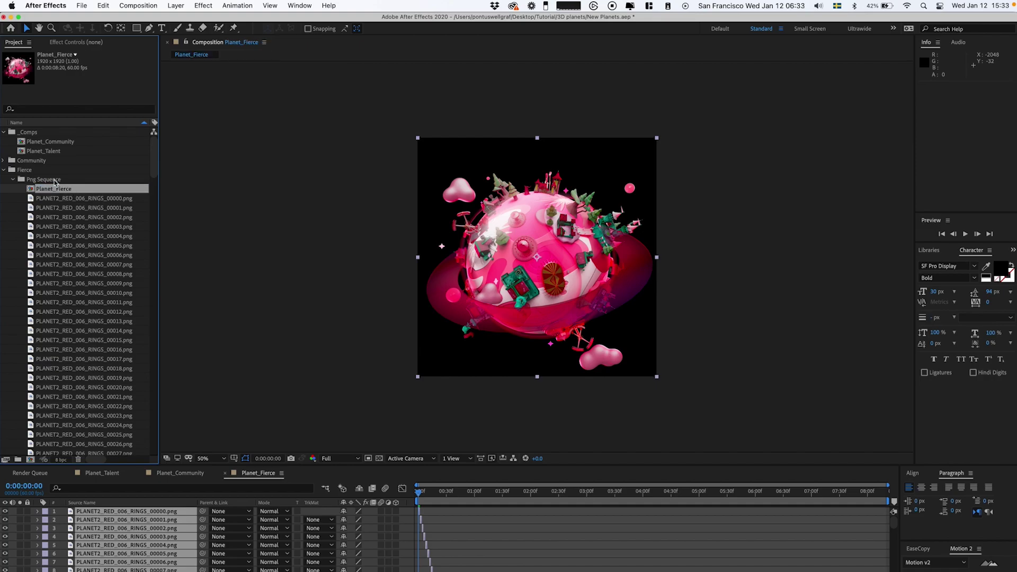
left_click_drag(45, 191, 36, 132)
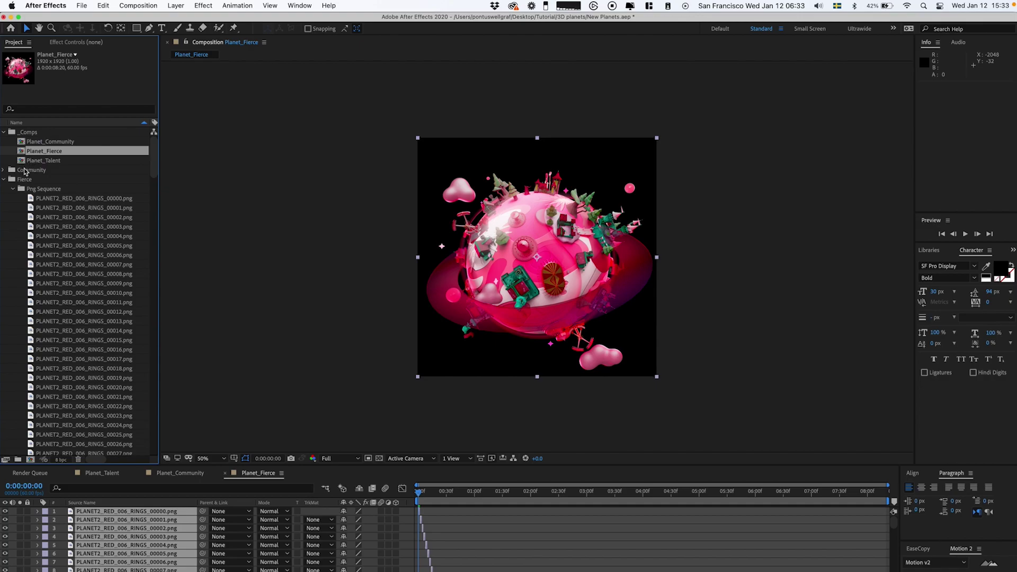
left_click(4, 180)
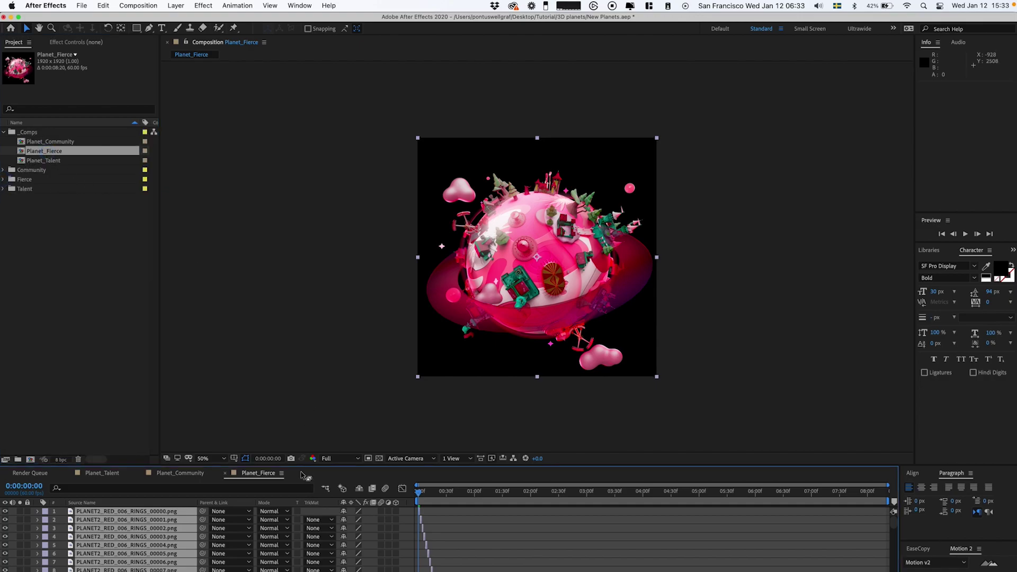
Step: Preview the planet animation, then return to the first frame
left_click(460, 526)
scroll(459, 536, "down", 5)
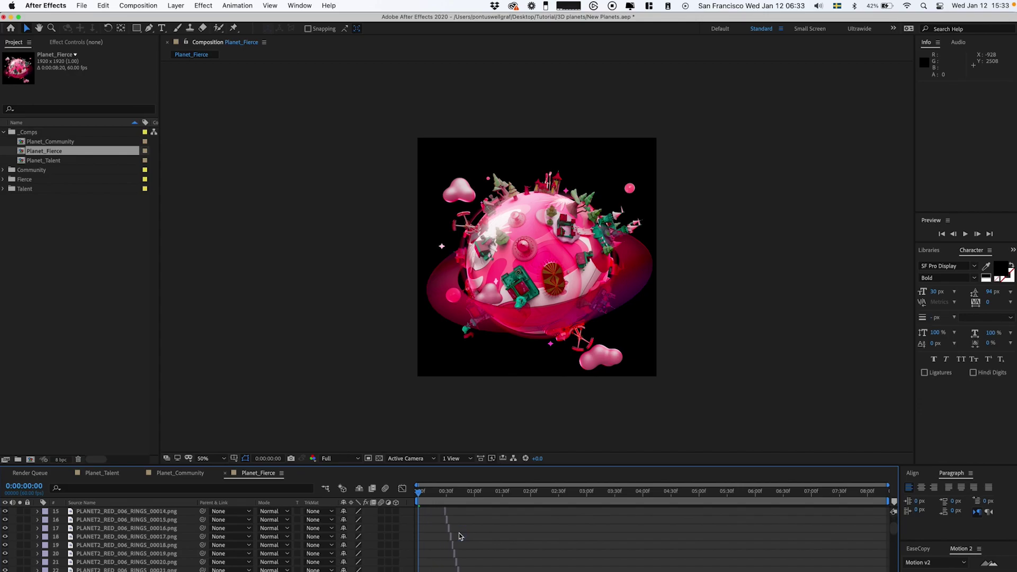
scroll(454, 533, "up", 5)
key("space")
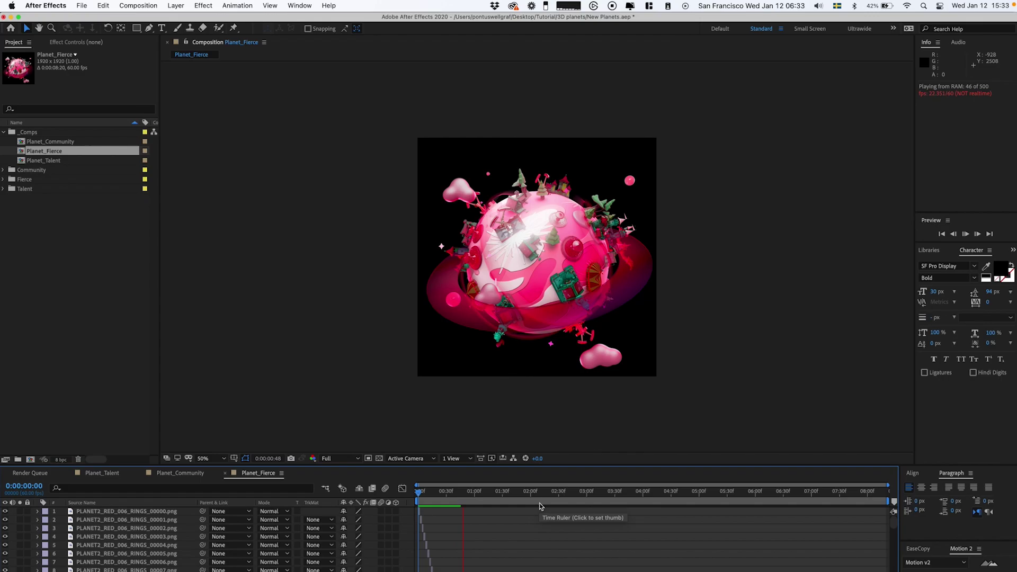
scroll(539, 535, "down", 10)
scroll(539, 535, "down", 20)
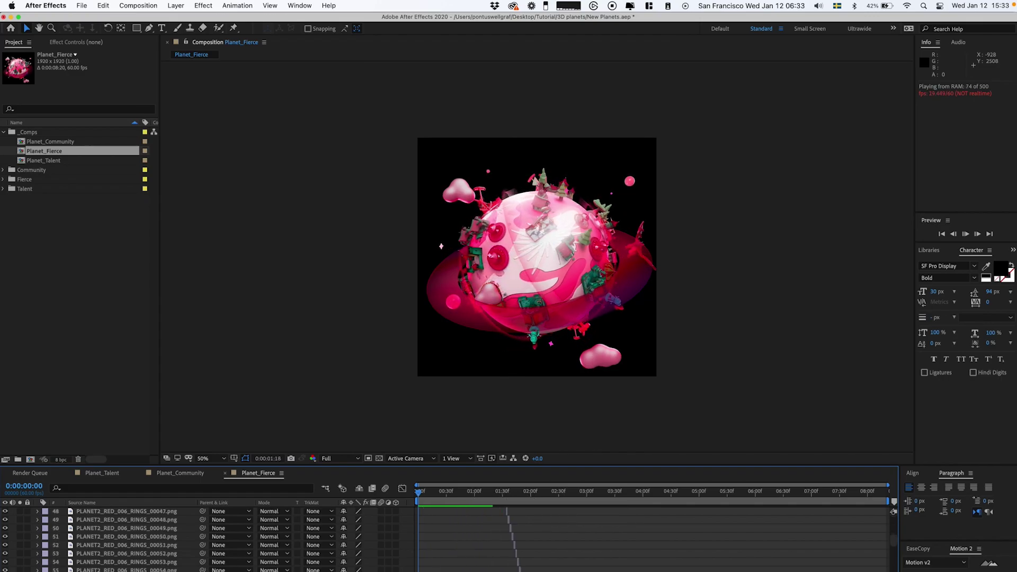
key("space")
scroll(520, 552, "up", 20)
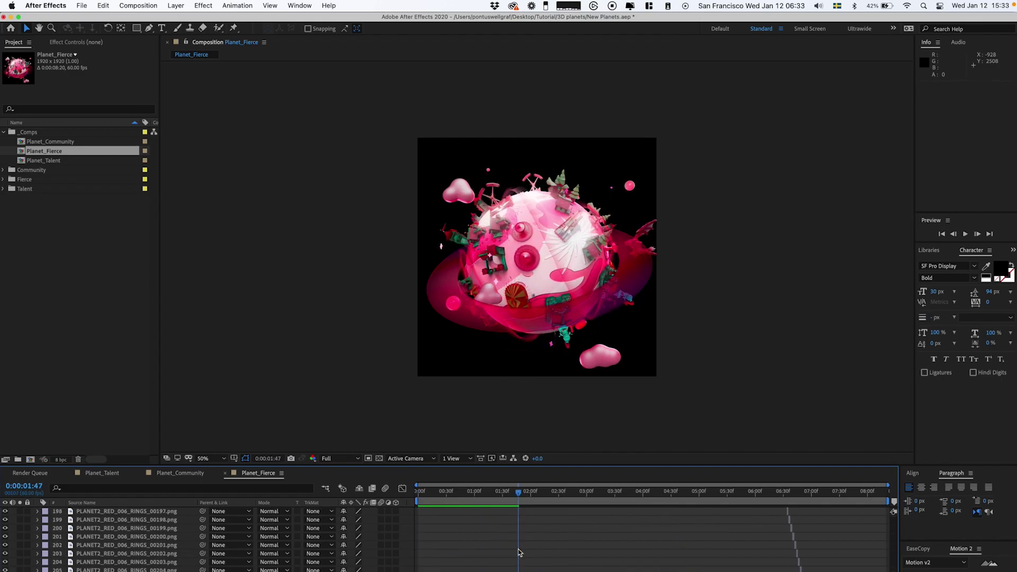
left_click(420, 491)
left_click_drag(419, 491, 416, 491)
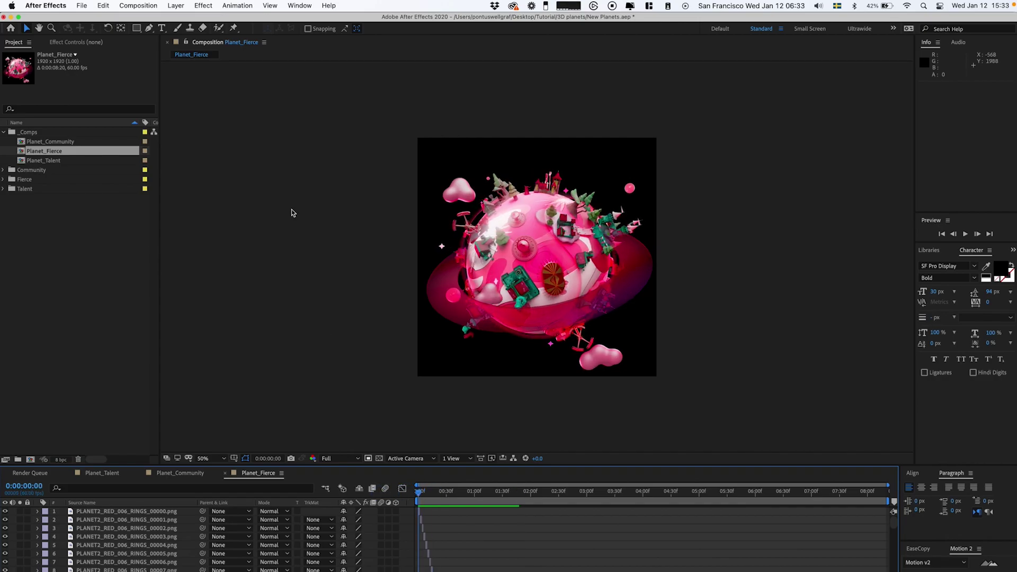
Step: Add Planet_Fierce to the Adobe Media Encoder queue from the Composition menu
left_click(258, 94)
left_click(126, 6)
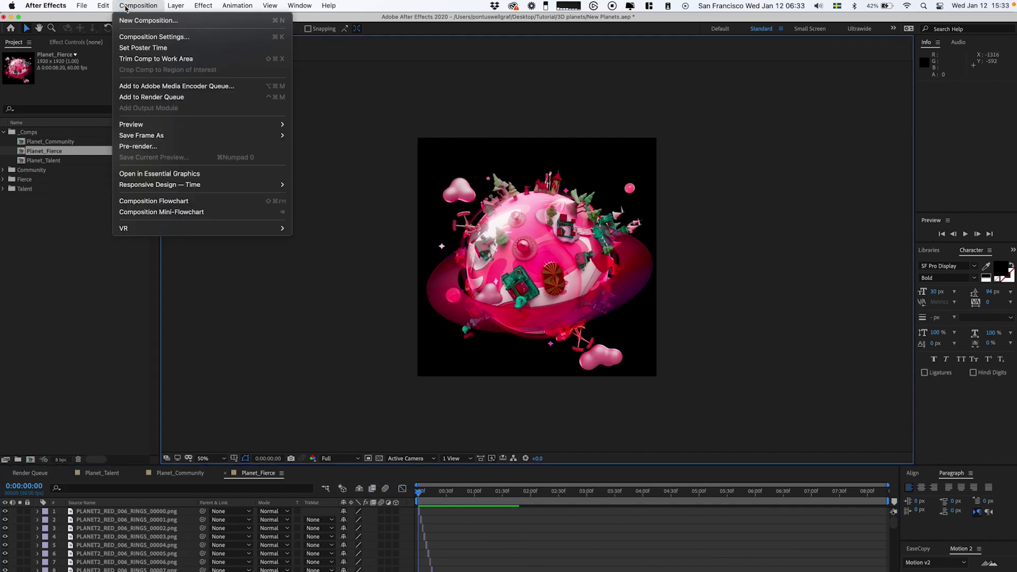
left_click(178, 87)
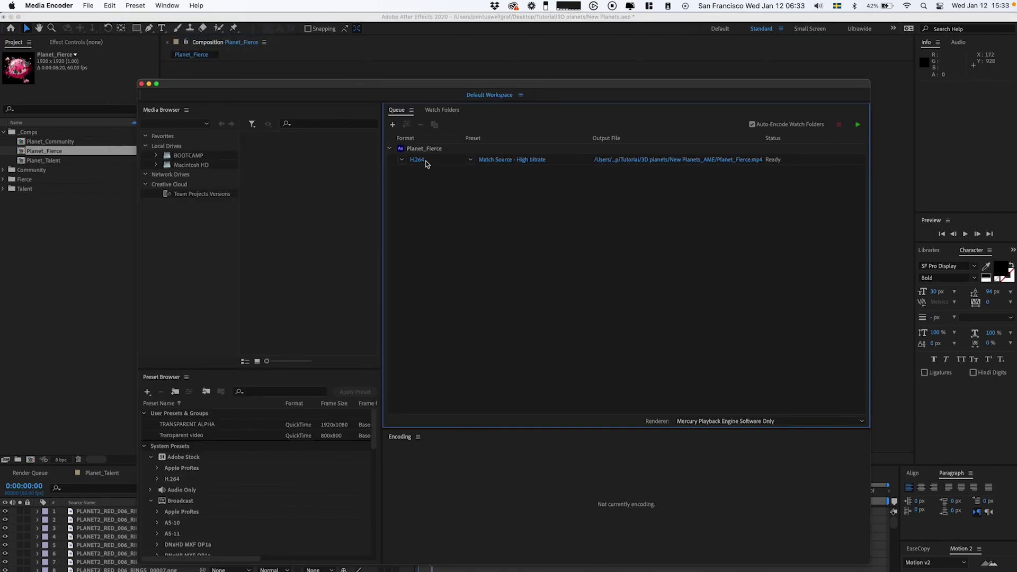
Step: Set the export format to QuickTime with the Apple ProRes 4444 with alpha preset
left_click(417, 160)
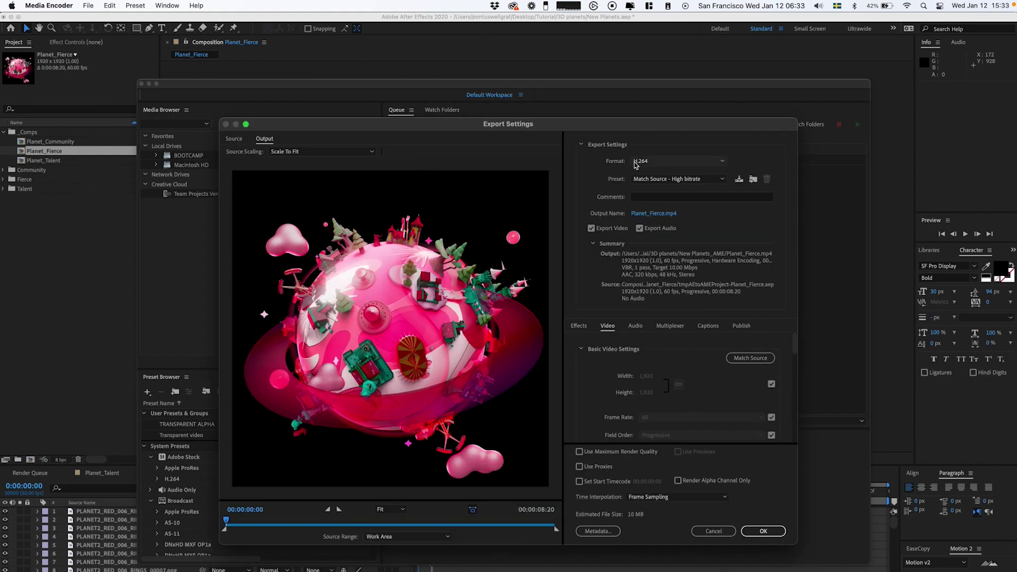
left_click(665, 161)
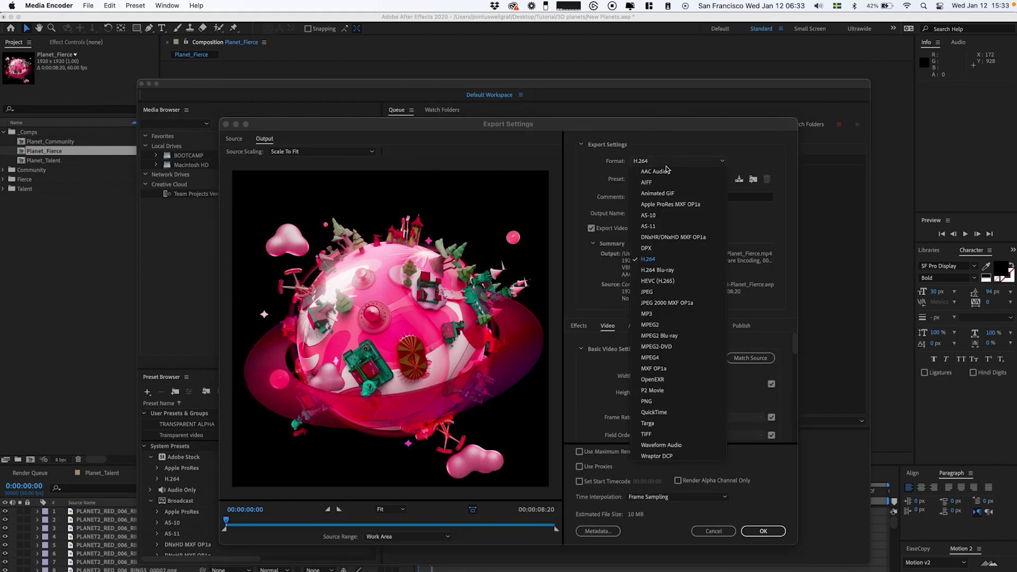
left_click(666, 413)
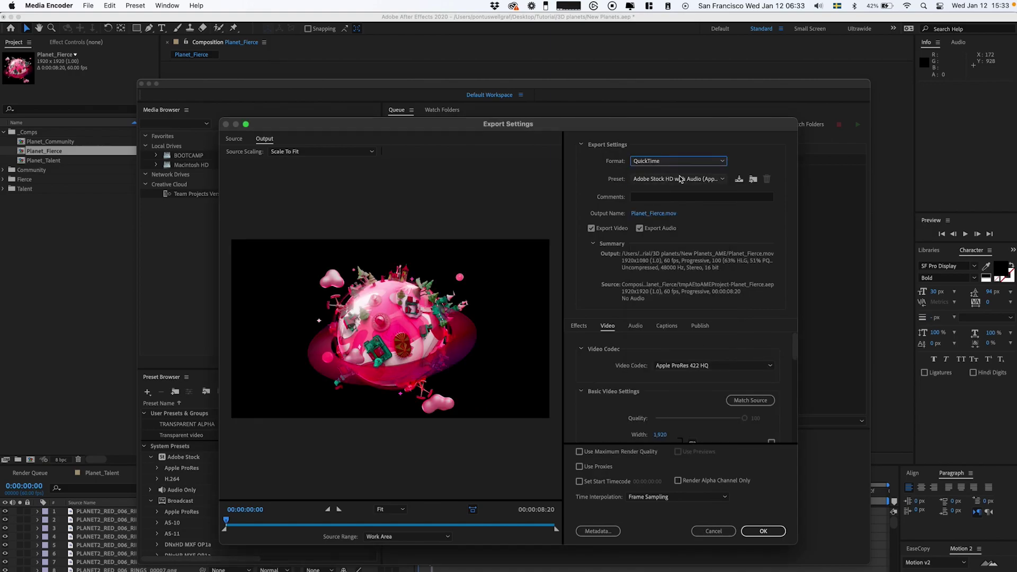
left_click(680, 179)
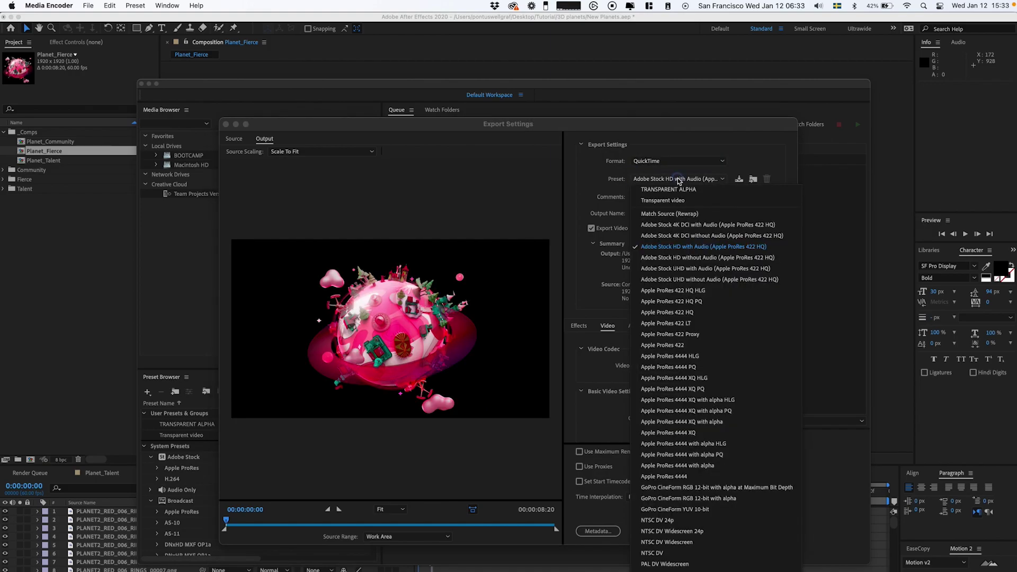
left_click(696, 466)
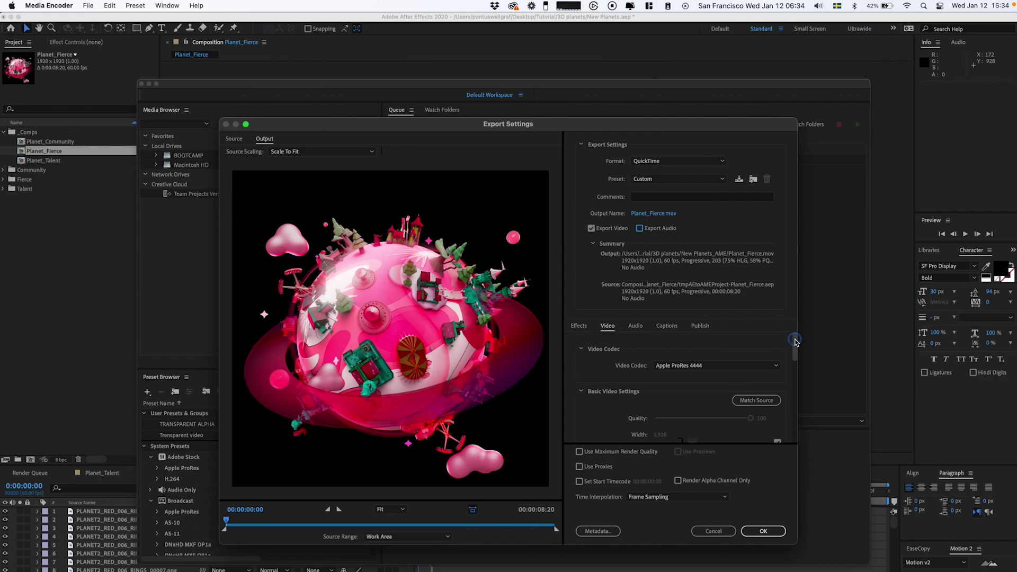
Step: Unlink output size from source and set the frame size to 700×700
scroll(794, 344, "down", 3)
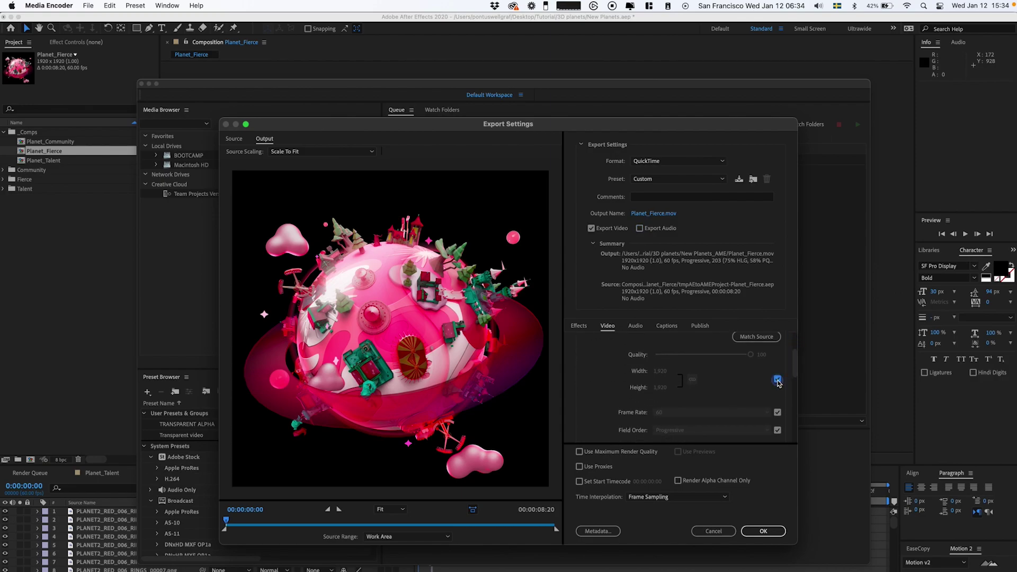
left_click(780, 379)
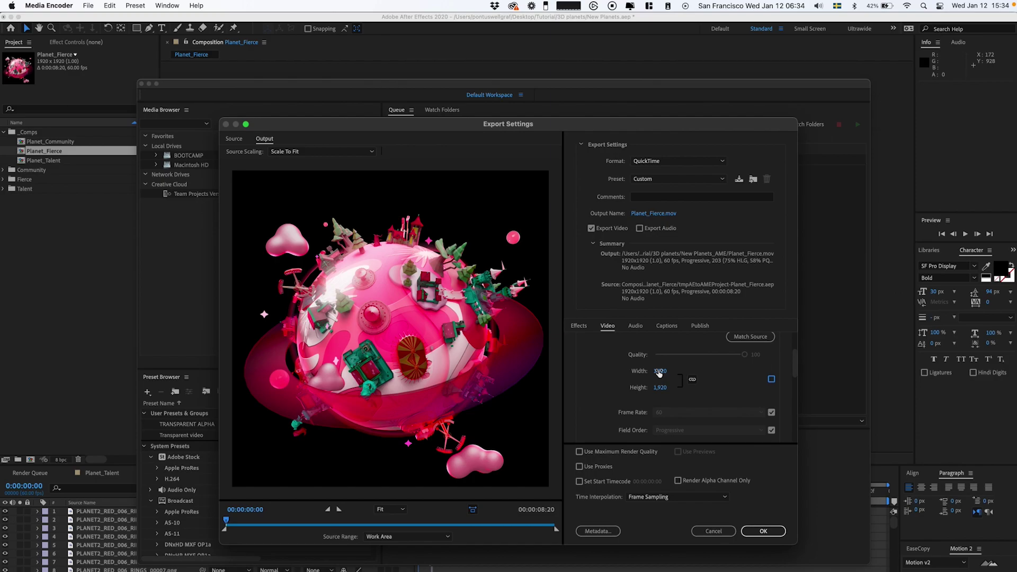
type("7")
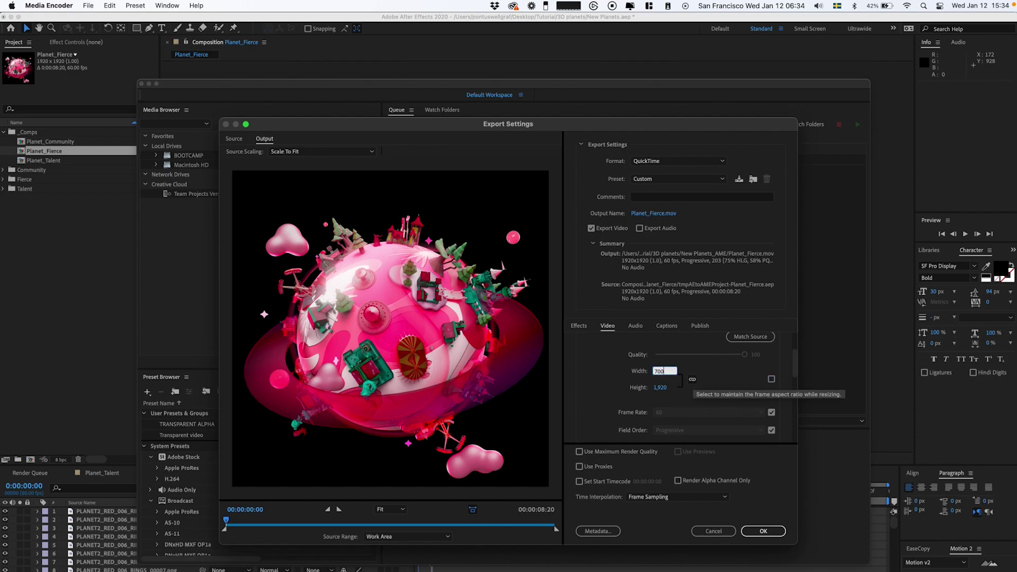
type("00")
key("Tab")
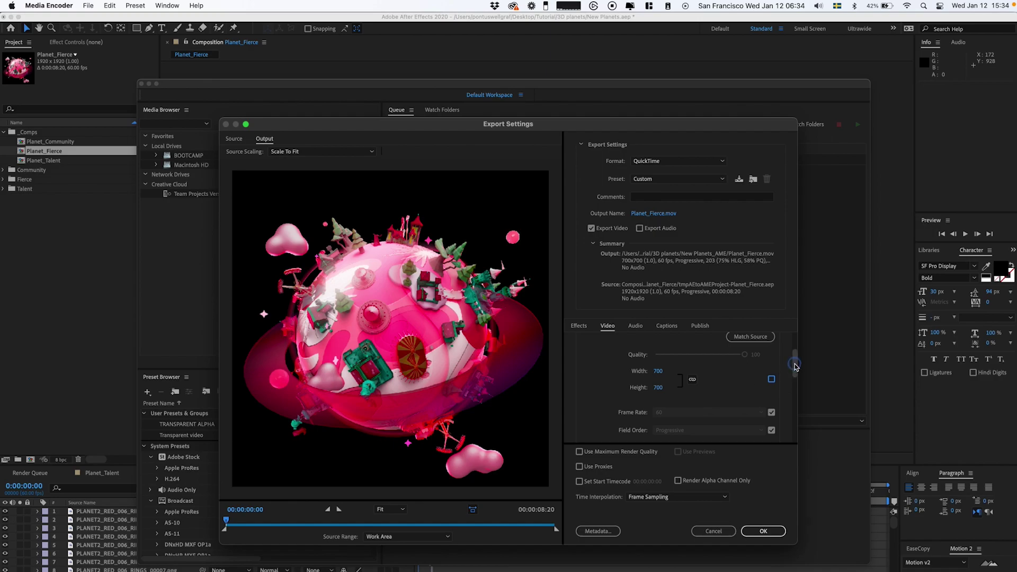
Step: Change the video depth from 8-bpc + alpha to 16-bpc + alpha
left_click_drag(795, 365, 796, 395)
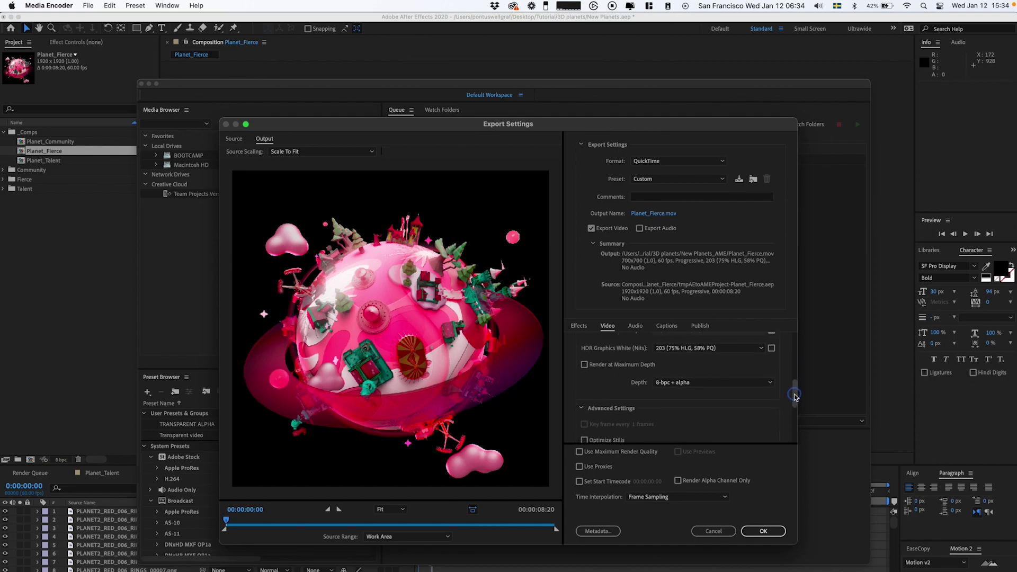
left_click(672, 382)
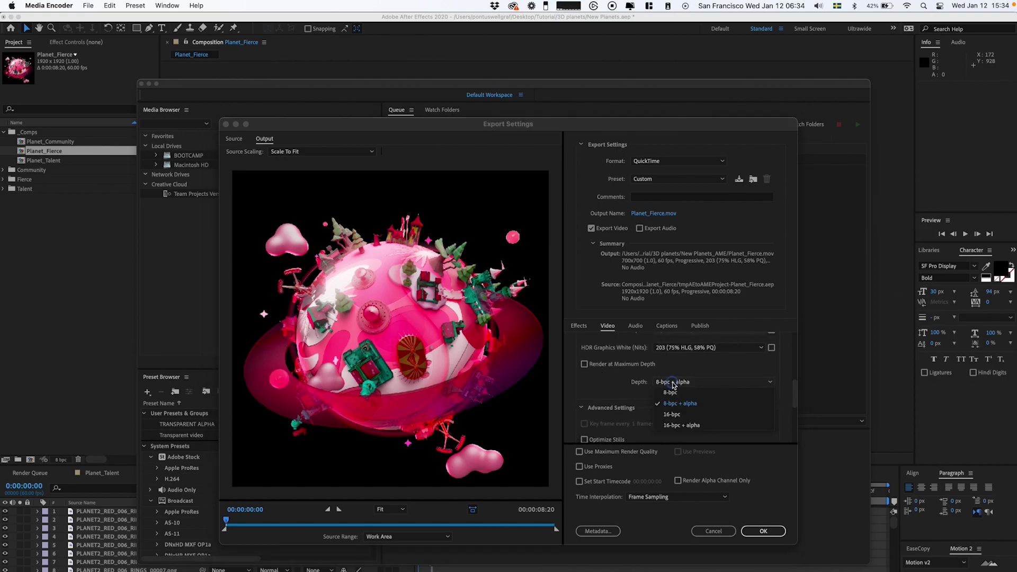
left_click(695, 426)
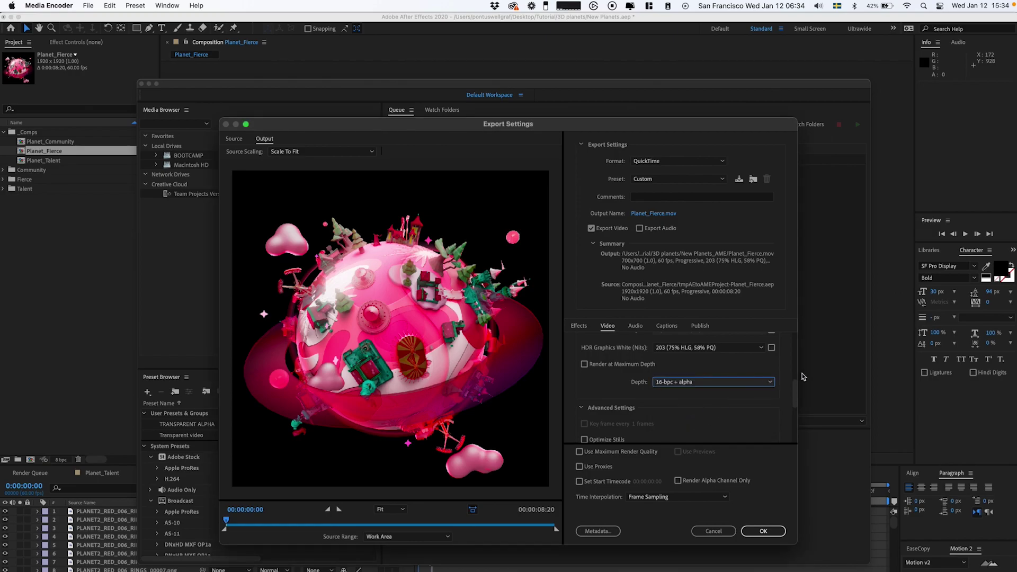
left_click_drag(798, 390, 796, 334)
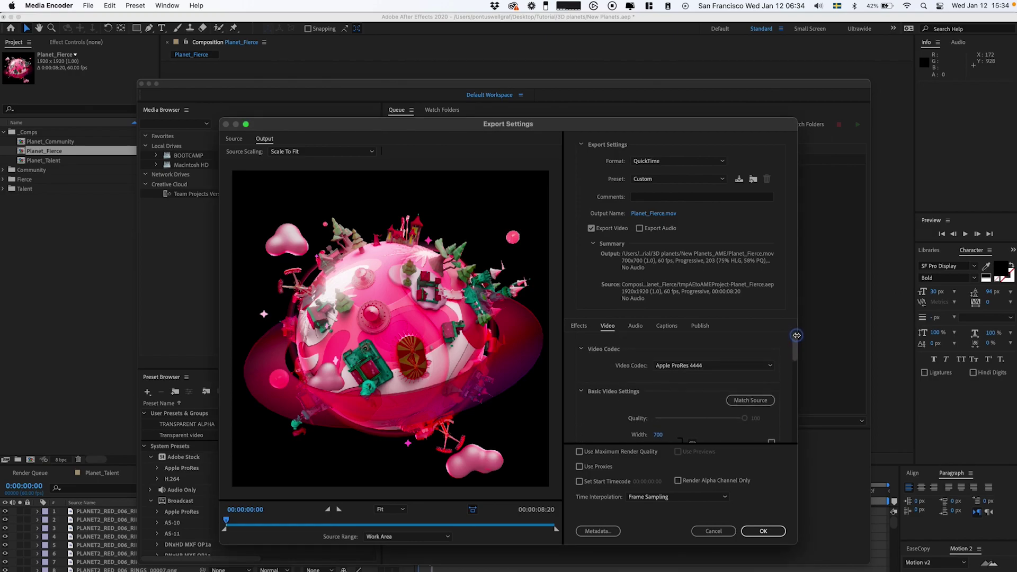
Step: Apply the settings, set the output to the Fierce Render folder, and render Planet_Fierce.mov
left_click(763, 531)
left_click(671, 159)
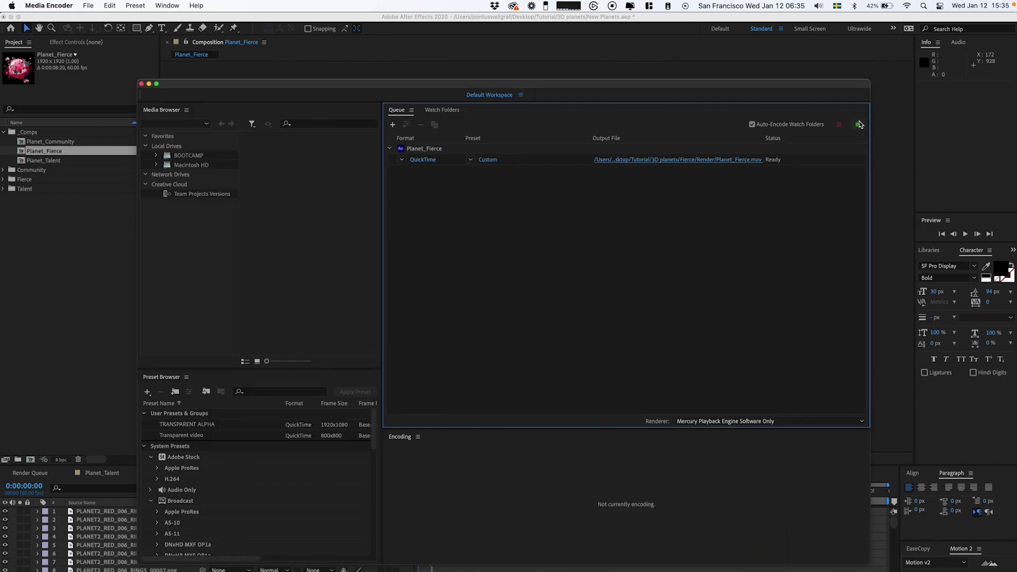
left_click(858, 124)
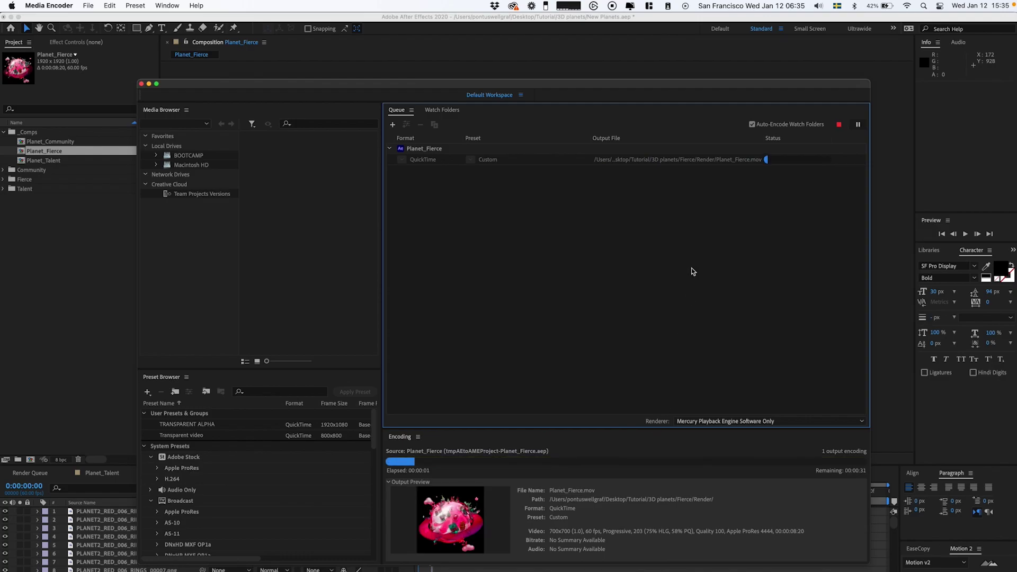
key("super+Tab")
key("super+Tab")
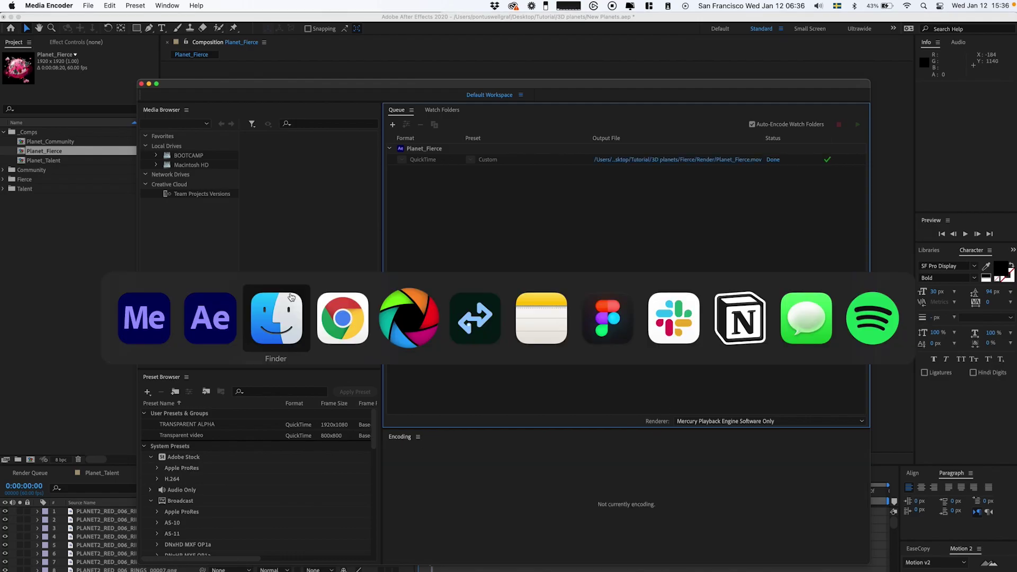
Step: Find Planet_Fierce.mov in Fierce > Render and preview its playback in Quick Look
left_click(56, 58)
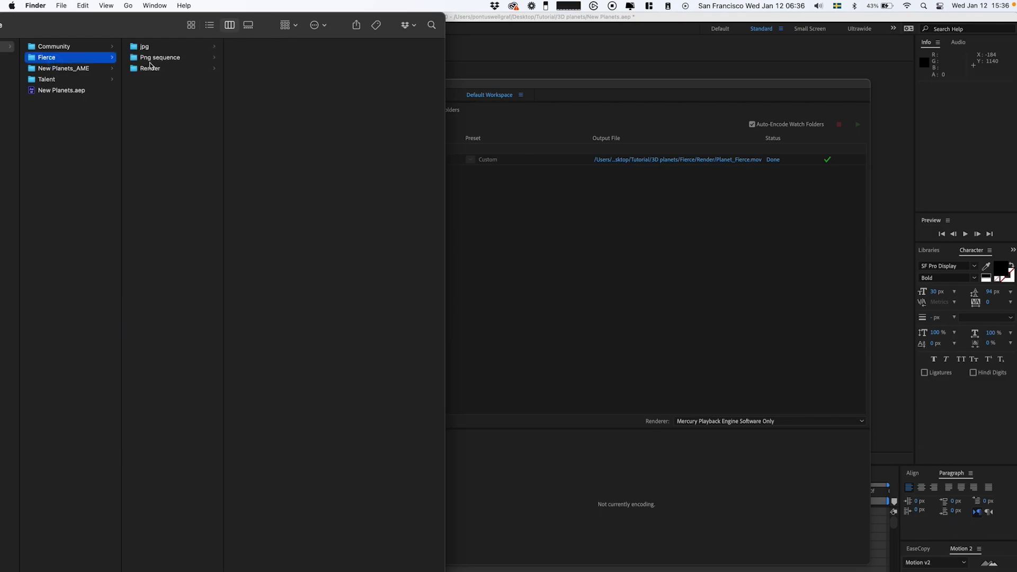
left_click(150, 69)
left_click(267, 47)
key("space")
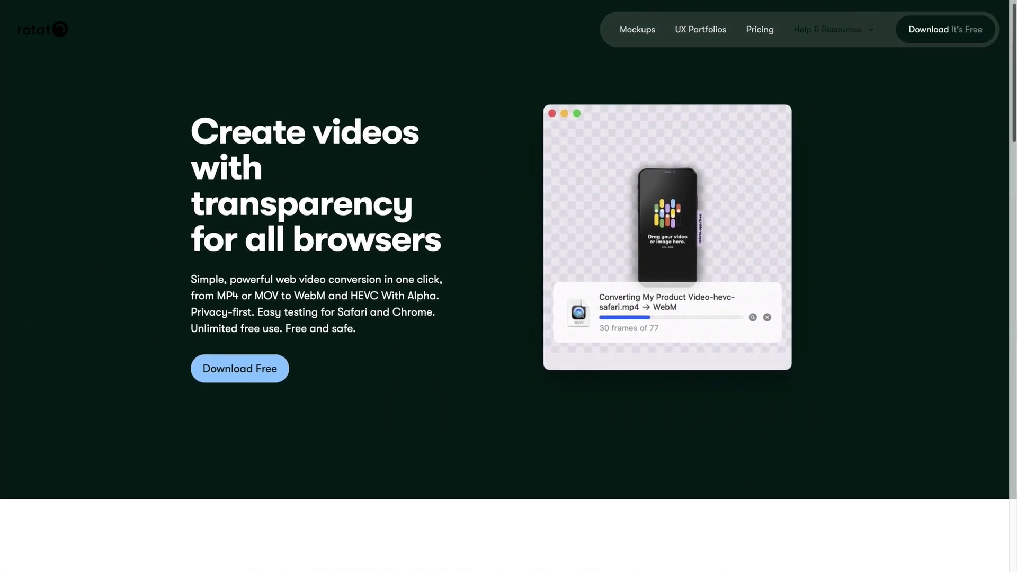
scroll(509, 286, "down", 7)
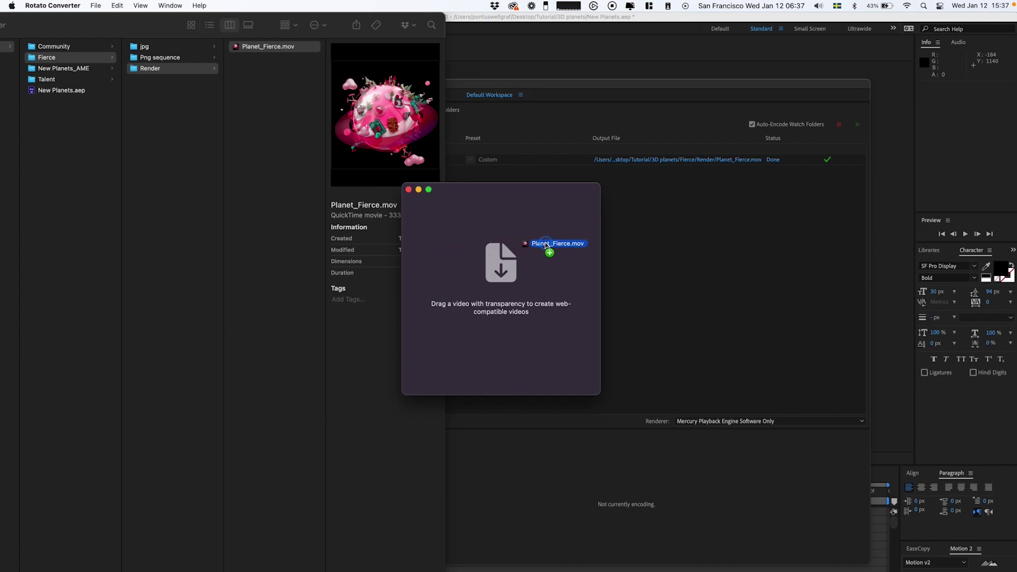
Step: Drop Planet_Fierce.mov onto Rotato Converter and reveal the full converted file names
left_click_drag(545, 245, 545, 245)
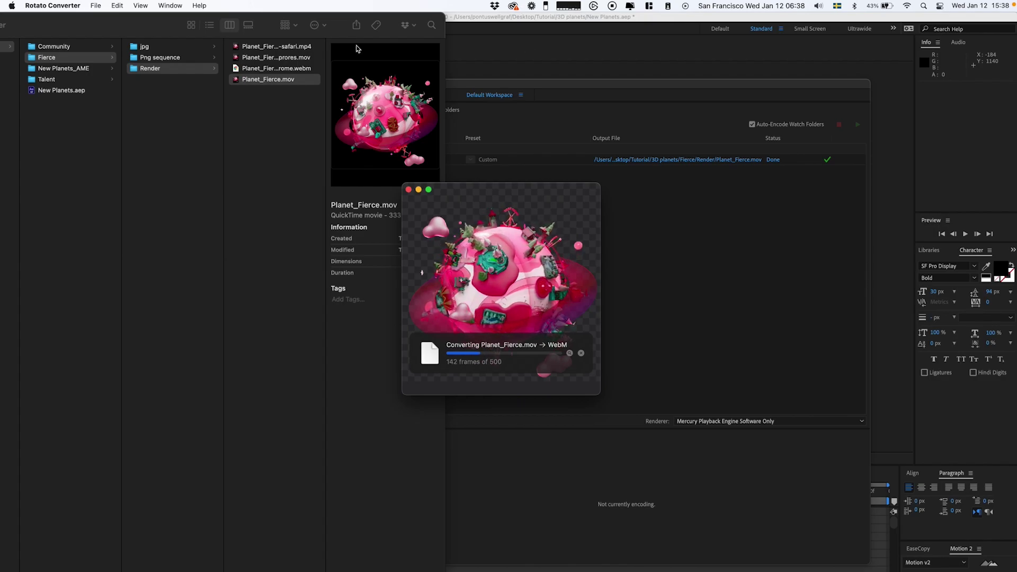
double_click(326, 63)
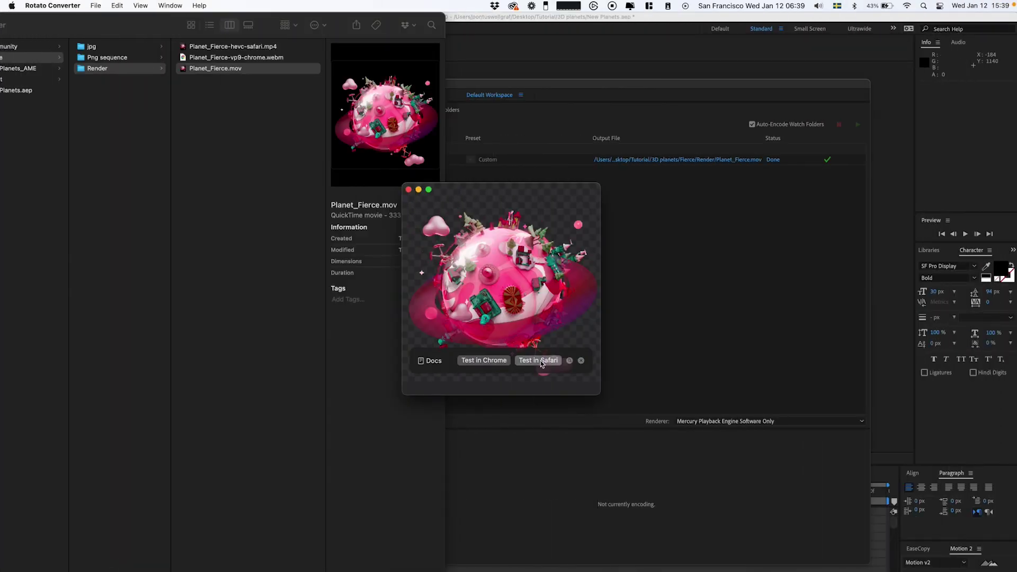
Step: Load Planet_Fierce-hevc-safari.mp4 into the Safari transparency tester, then launch the Chrome tester
left_click(538, 360)
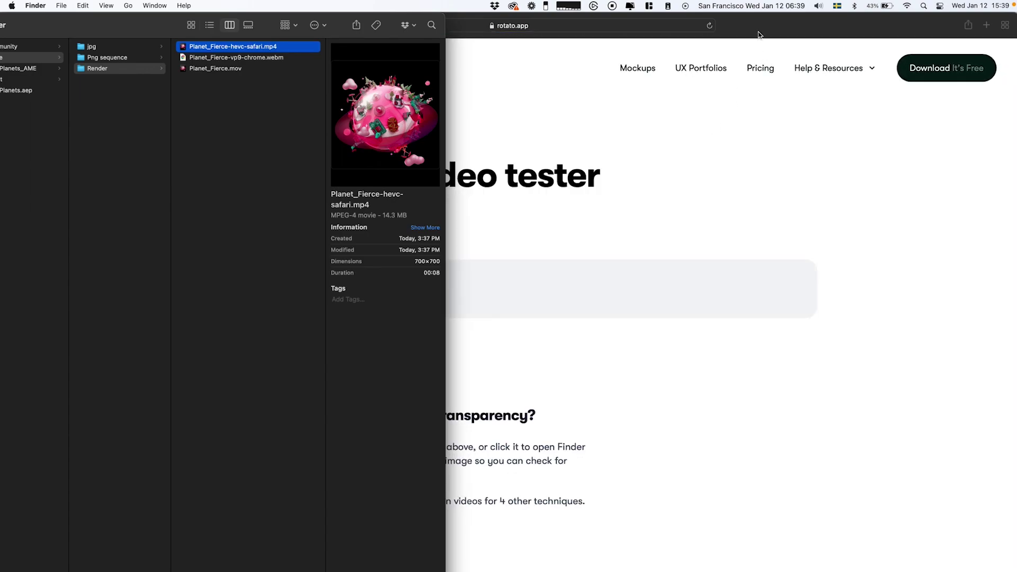
left_click(734, 99)
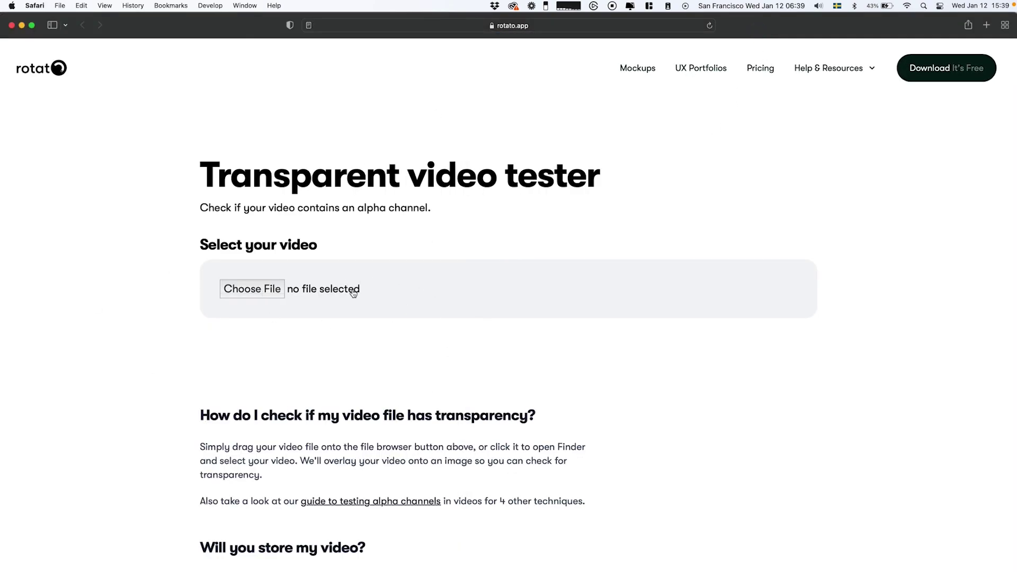
key("super+Tab")
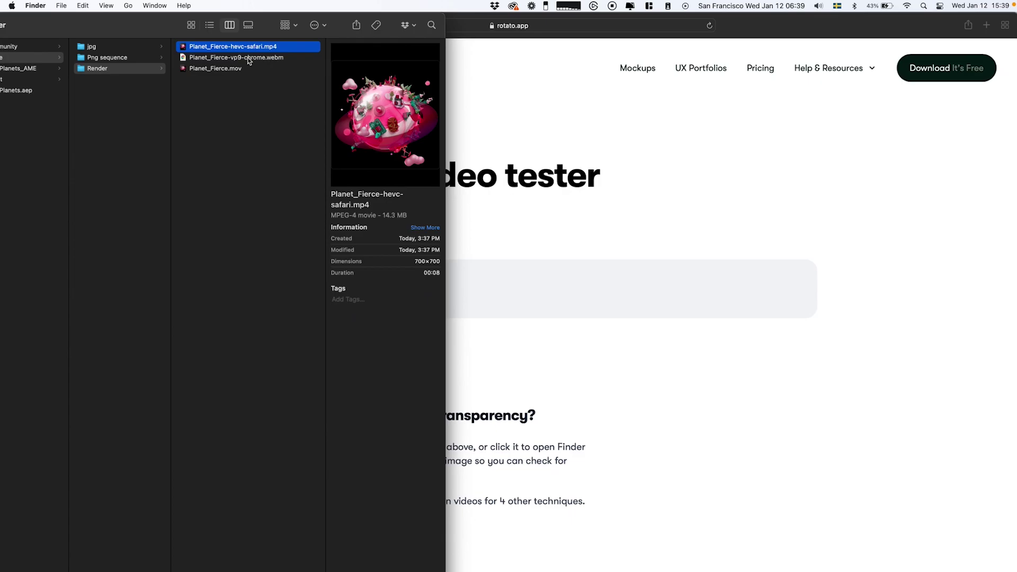
left_click(275, 58)
left_click(237, 48)
left_click_drag(243, 50, 244, 291)
key("super+Tab")
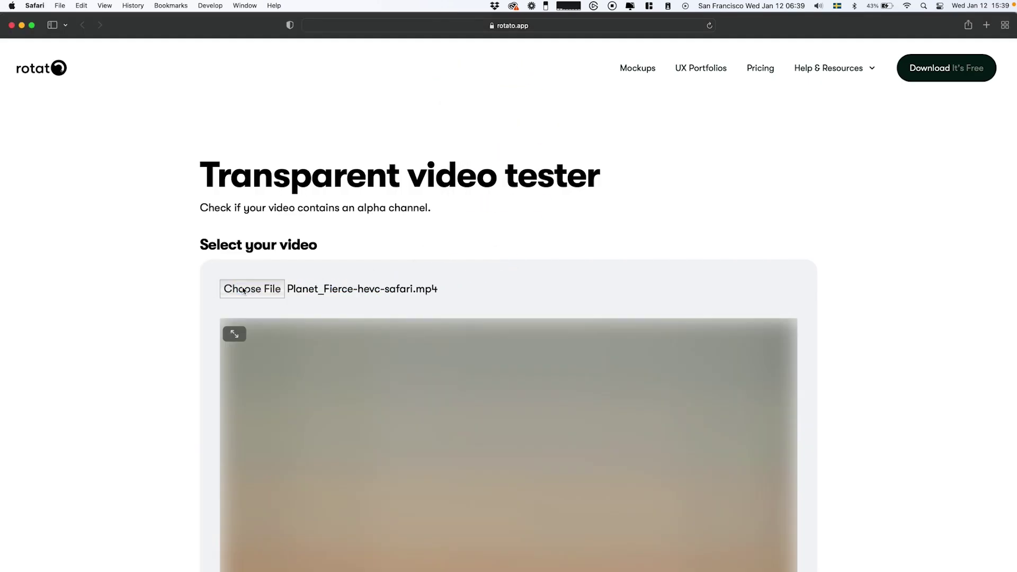
scroll(656, 285, "down", 3)
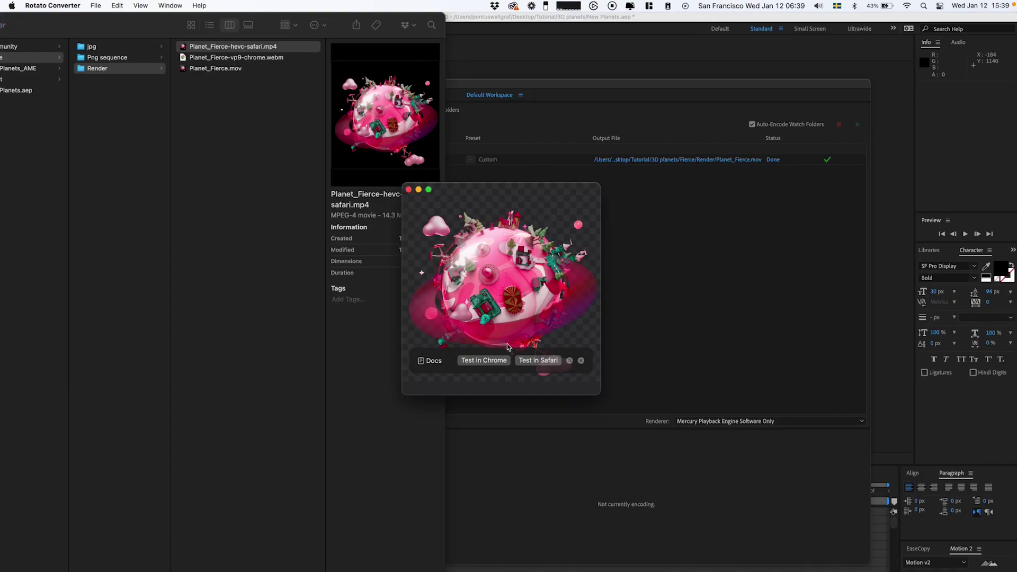
left_click(484, 361)
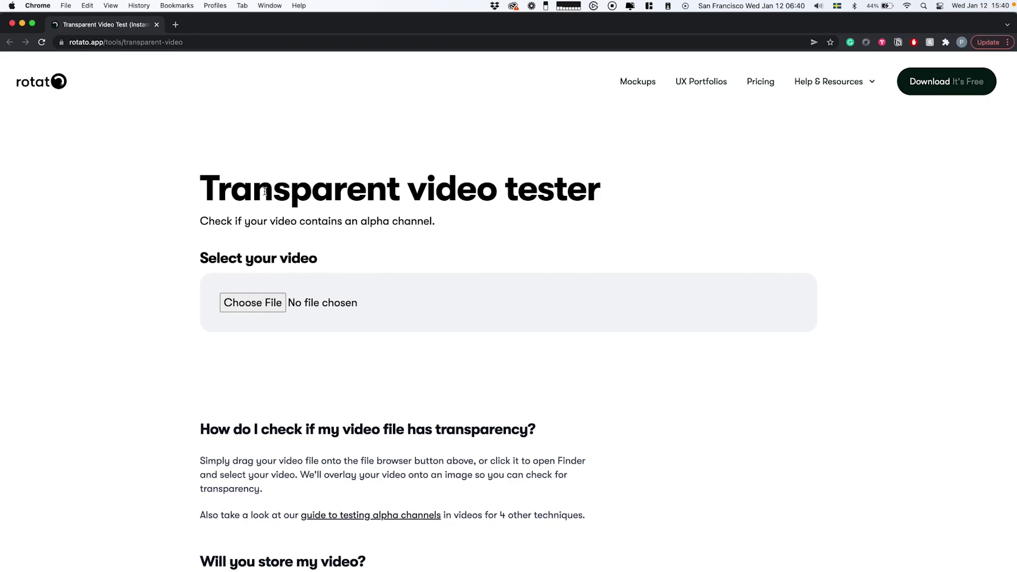
key("super+Tab")
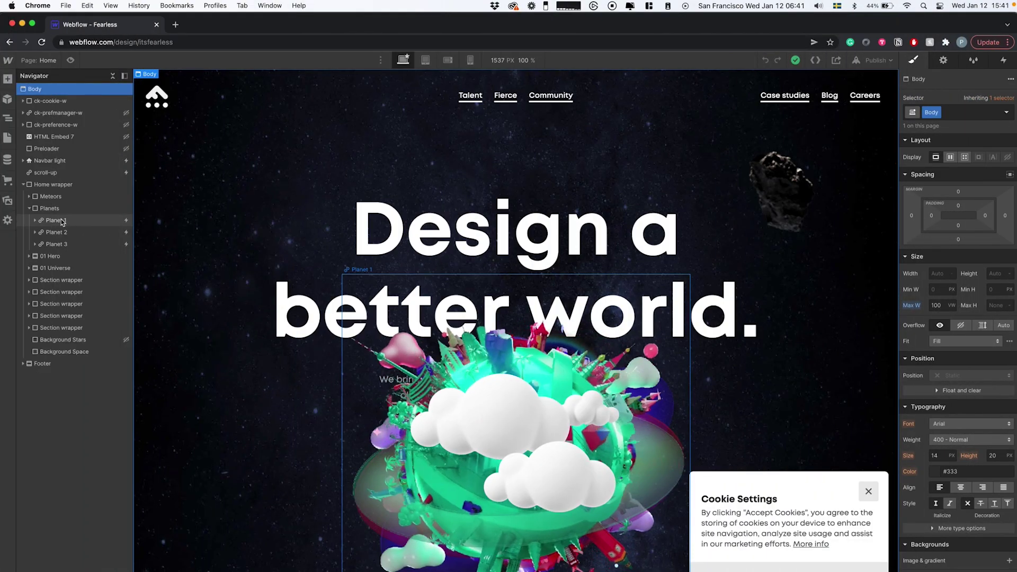
Step: Expand Planets > Planet 2 in the Navigator, select Planet Fierce and open its embed code
left_click(53, 209)
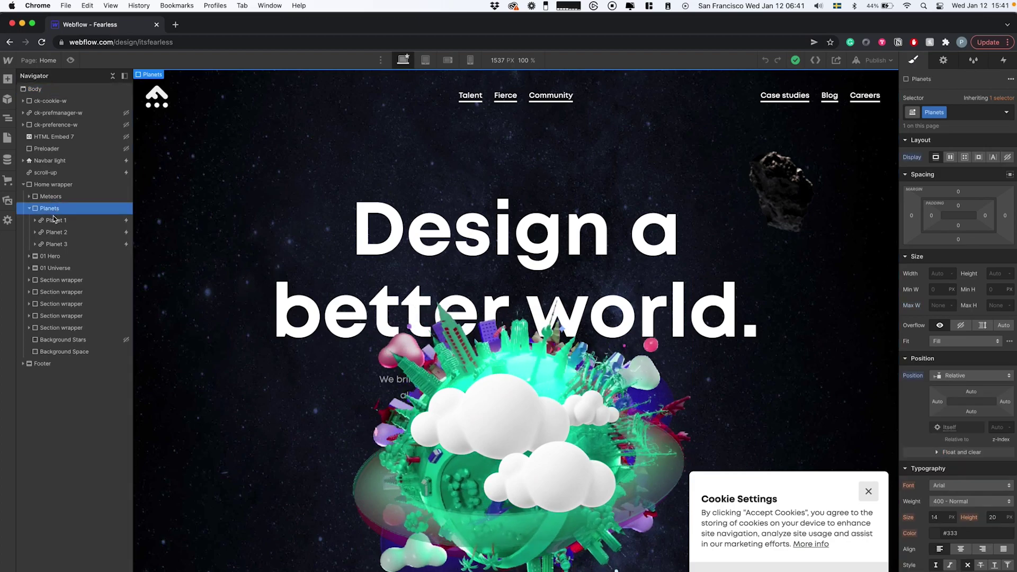
left_click(55, 220)
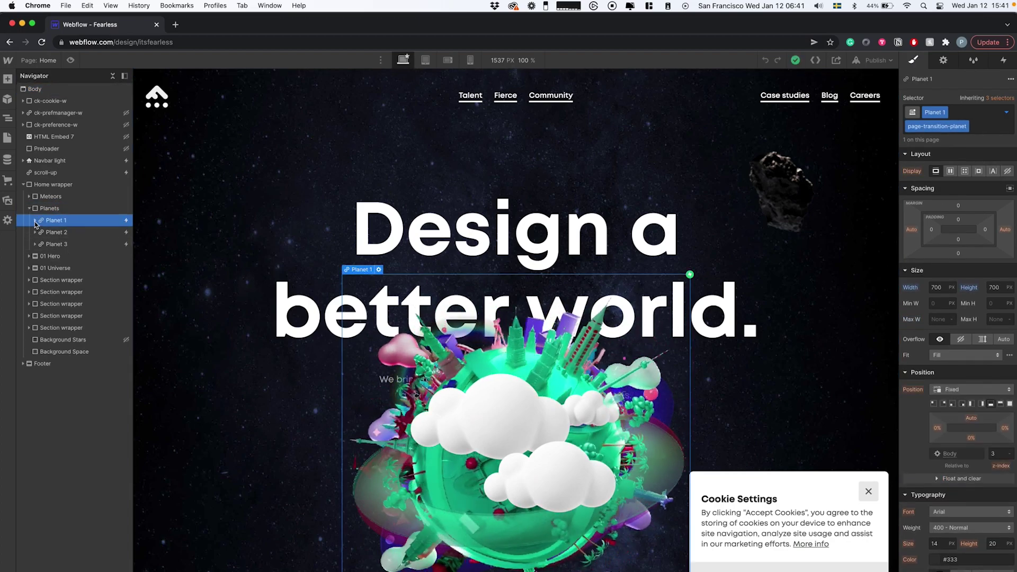
left_click(35, 220)
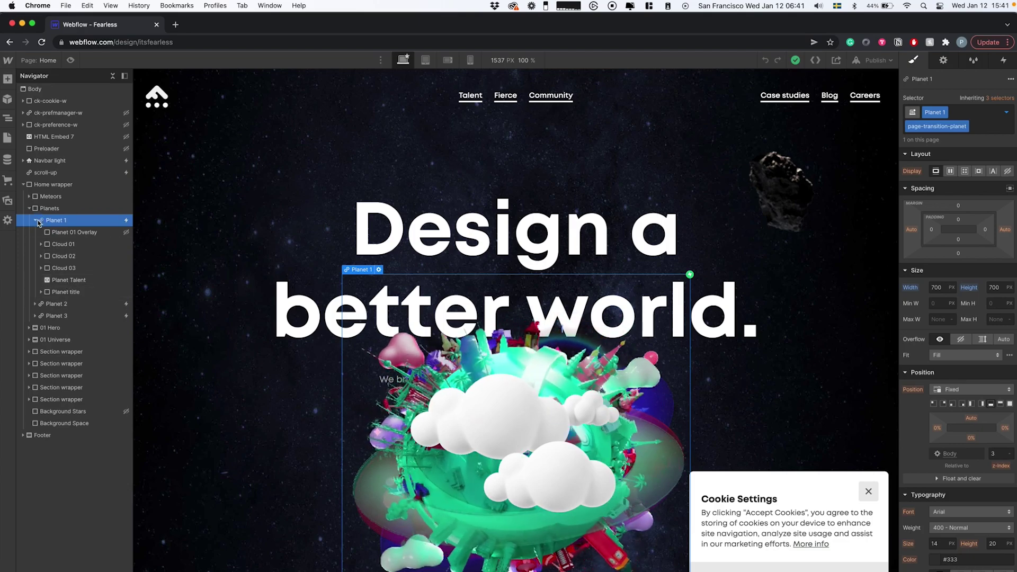
left_click(36, 220)
left_click(35, 232)
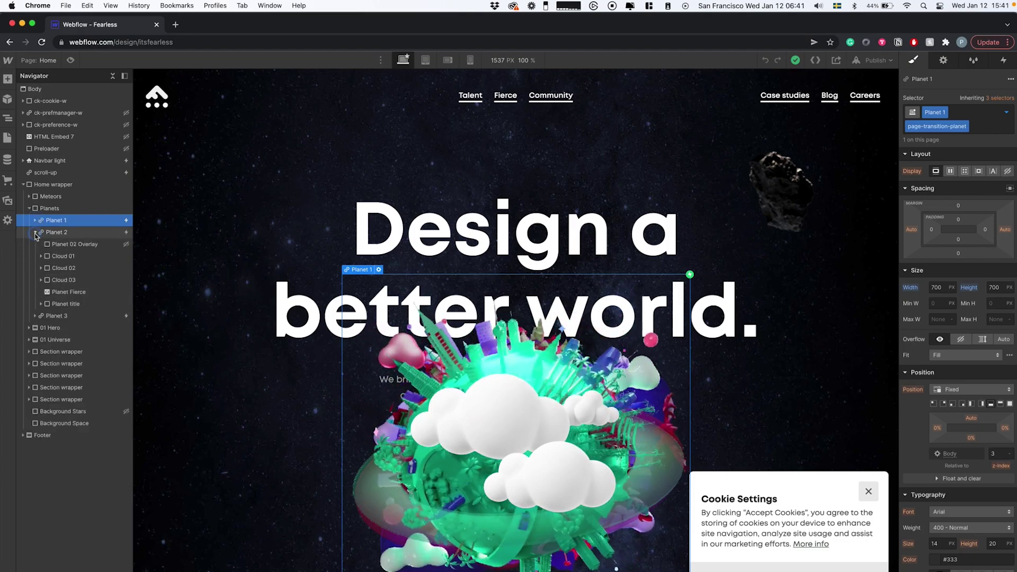
left_click(59, 293)
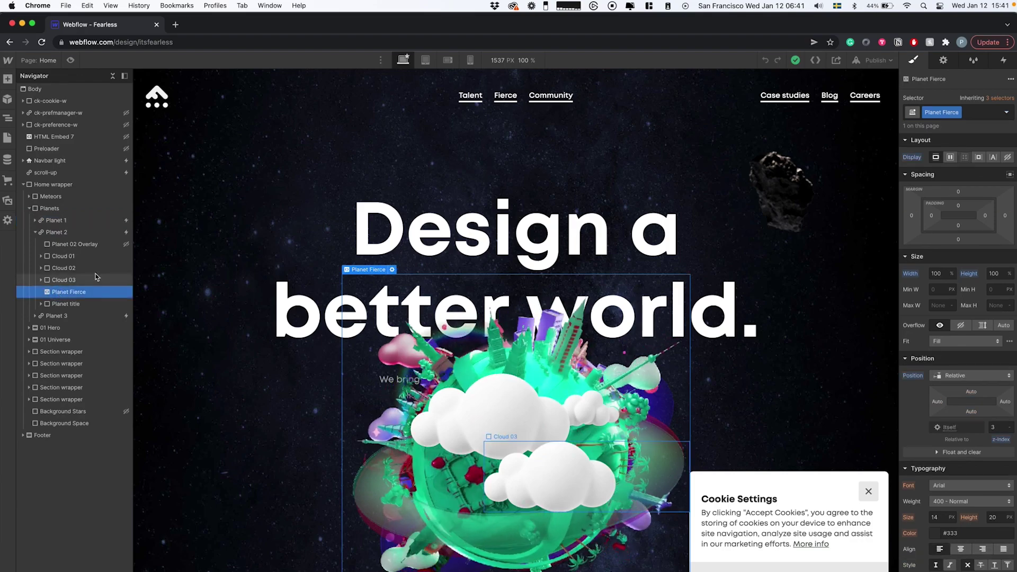
left_click(393, 270)
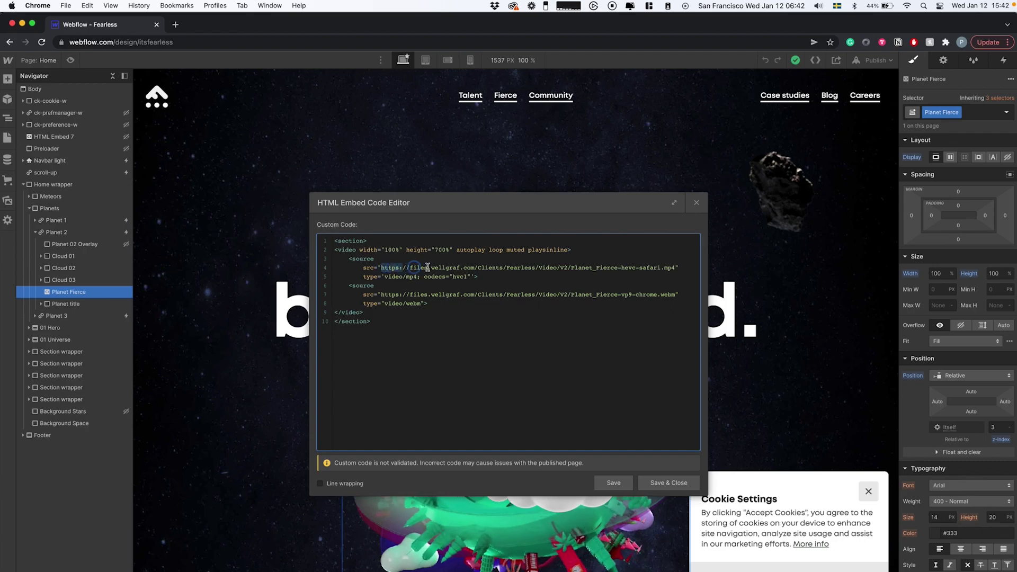
Step: Check the HEVC MP4 source URL on line 4, then save and close the embed code
left_click_drag(427, 267, 612, 269)
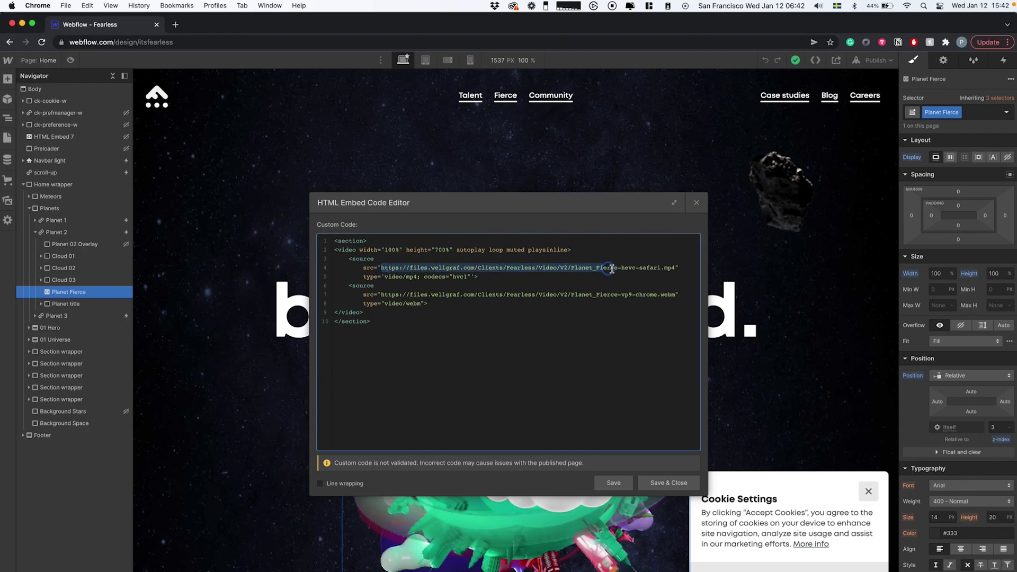
left_click(675, 268)
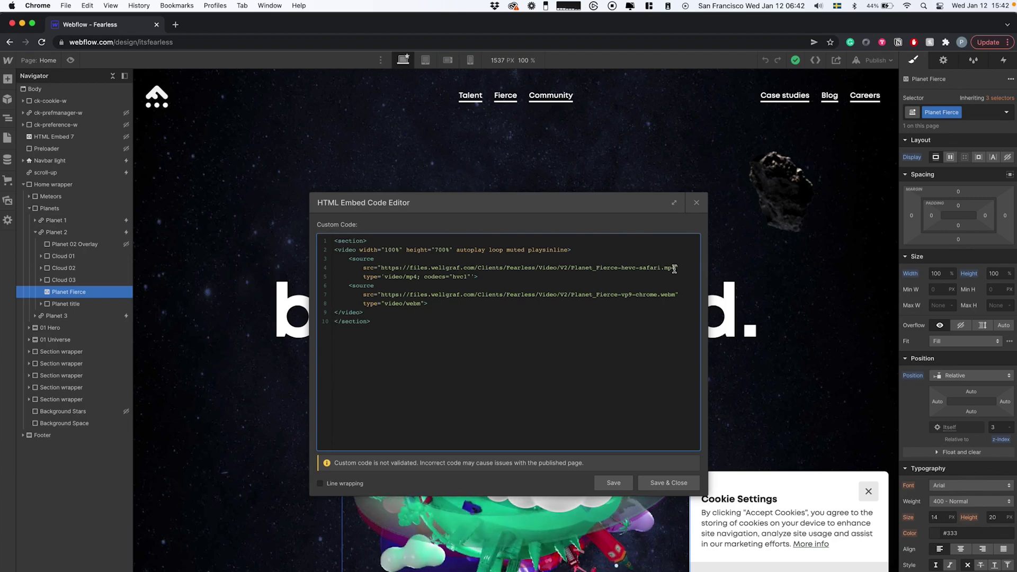
left_click(666, 482)
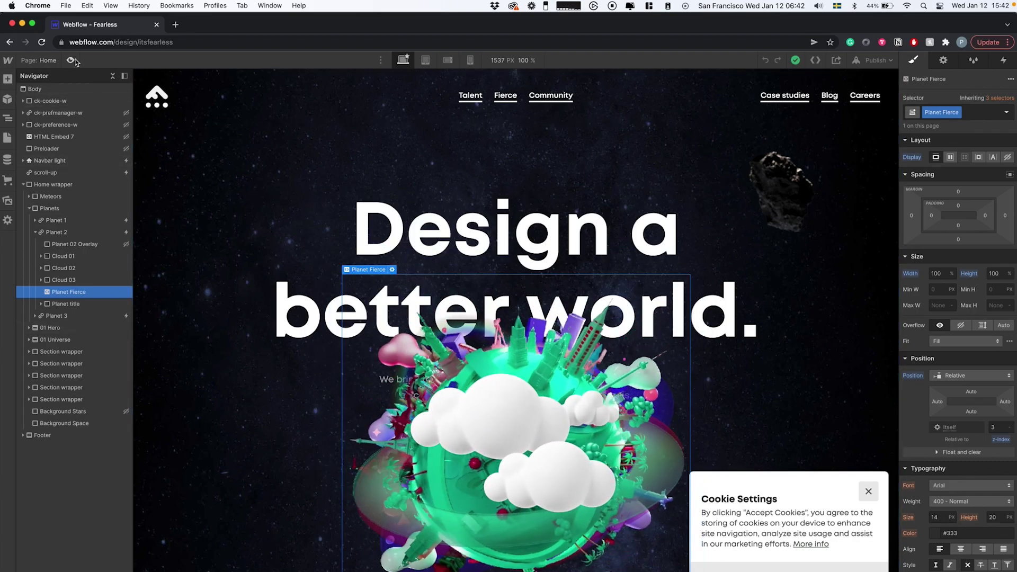
Step: Preview the page and scroll down to the three transparent planets below 'Explore our universe'
left_click(71, 60)
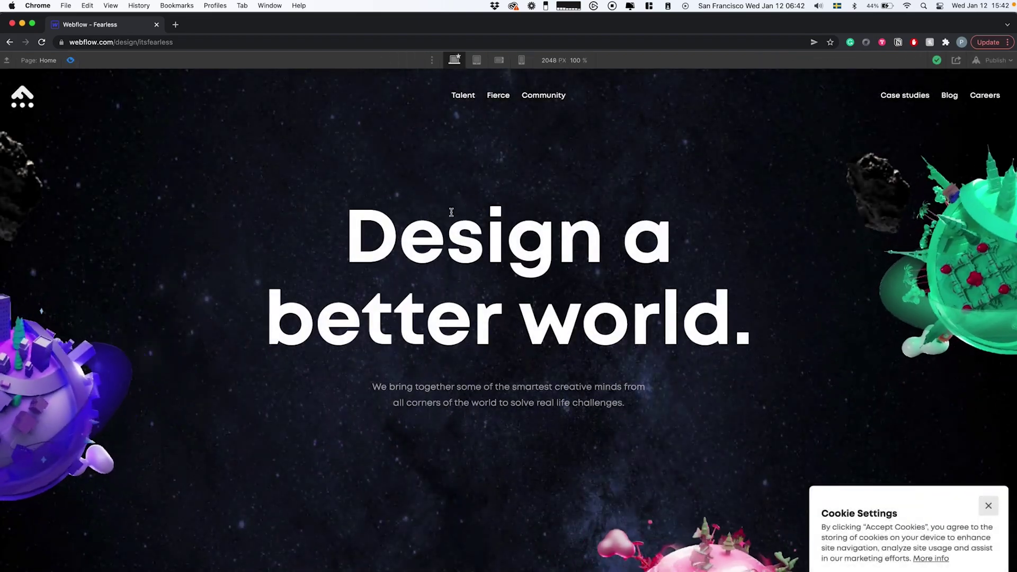
scroll(451, 212, "down", 5)
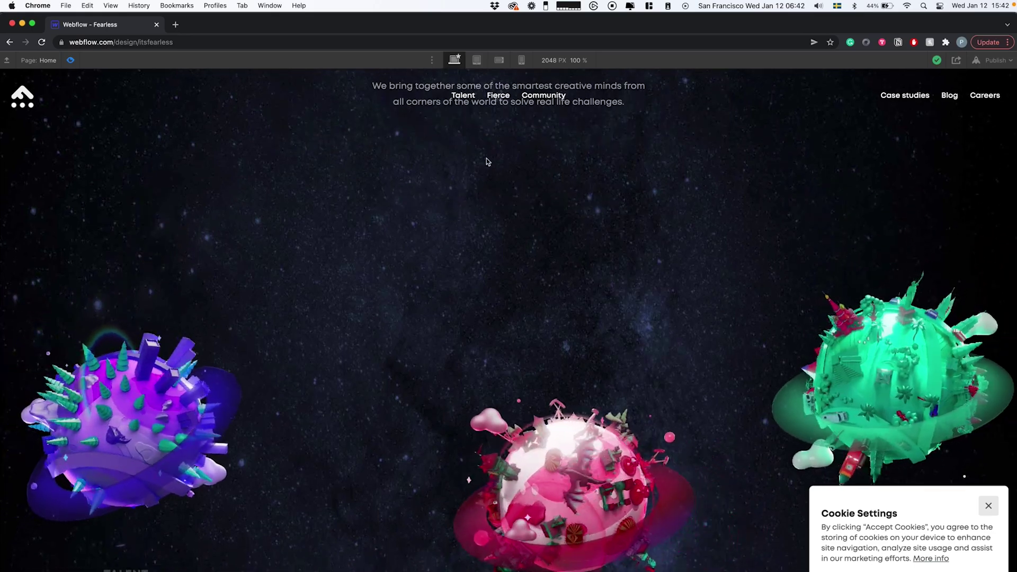
scroll(488, 162, "down", 3)
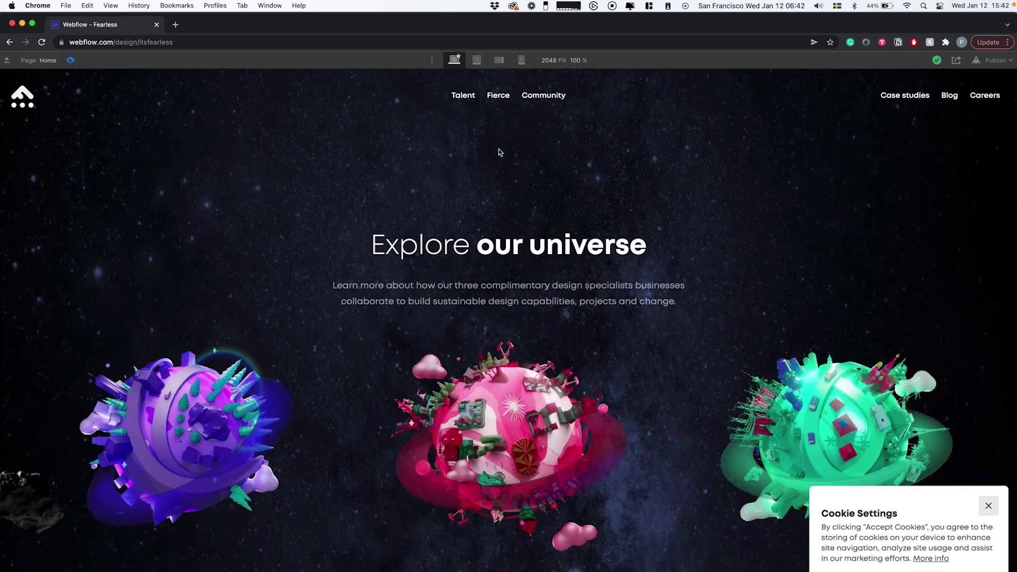